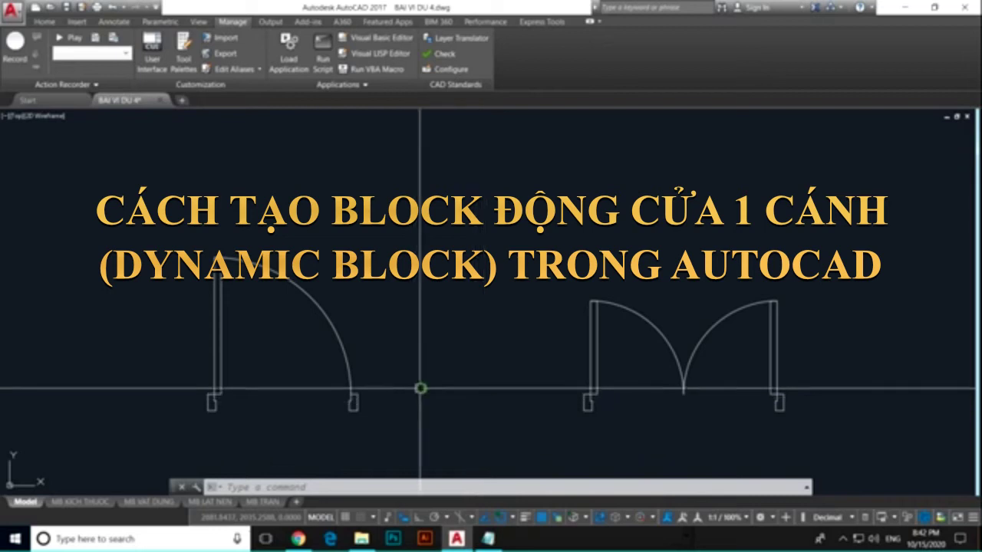
# - Pan and zoom in until the left single-swing door fills the drawing view
pyautogui.moveTo(483, 398); pyautogui.dragTo(657, 372, button='middle')
pyautogui.scroll(3, 596, 346)
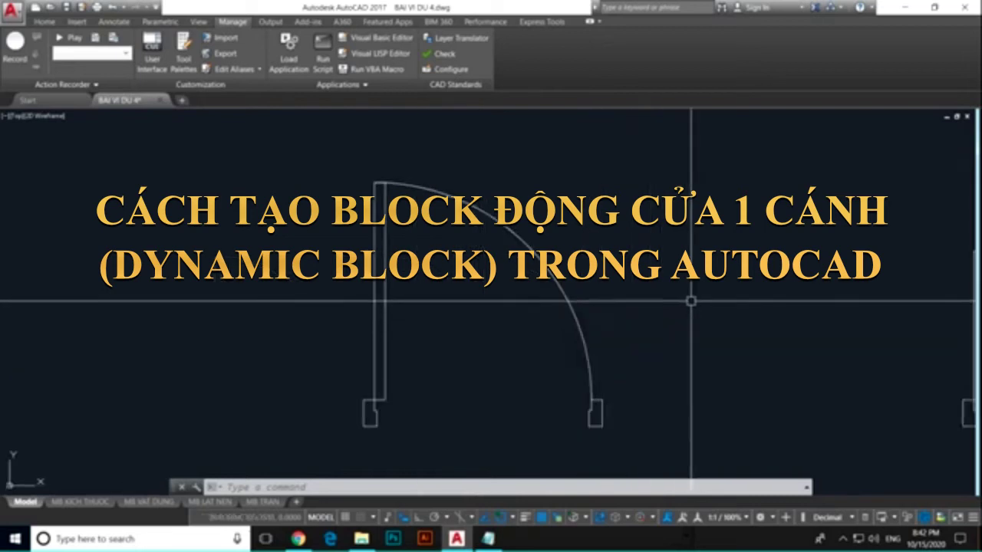
pyautogui.moveTo(651, 340); pyautogui.dragTo(678, 371, button='middle')
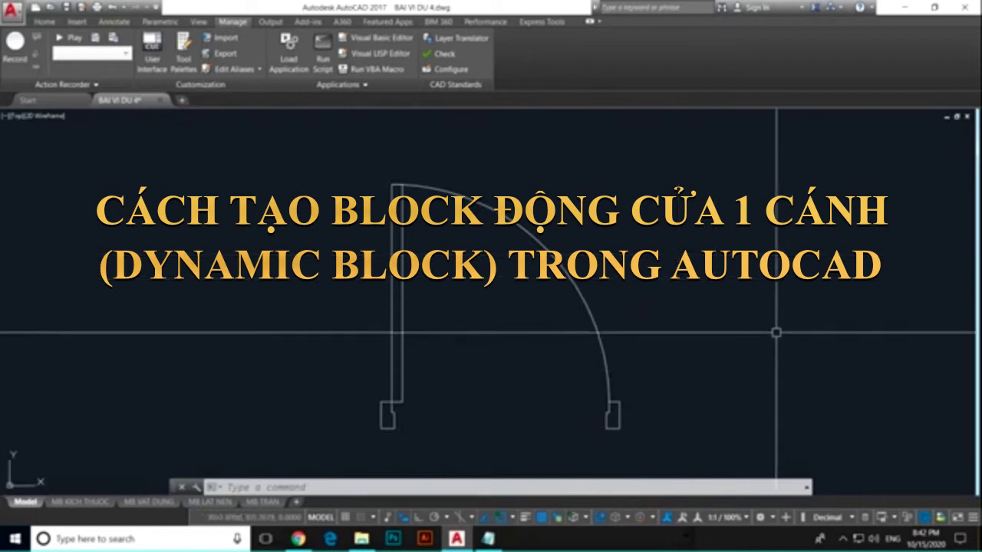
# - Define block 'CUA DI' from the four door objects, base point at the door's lower-left corner
pyautogui.write('b')
pyautogui.press('Return')
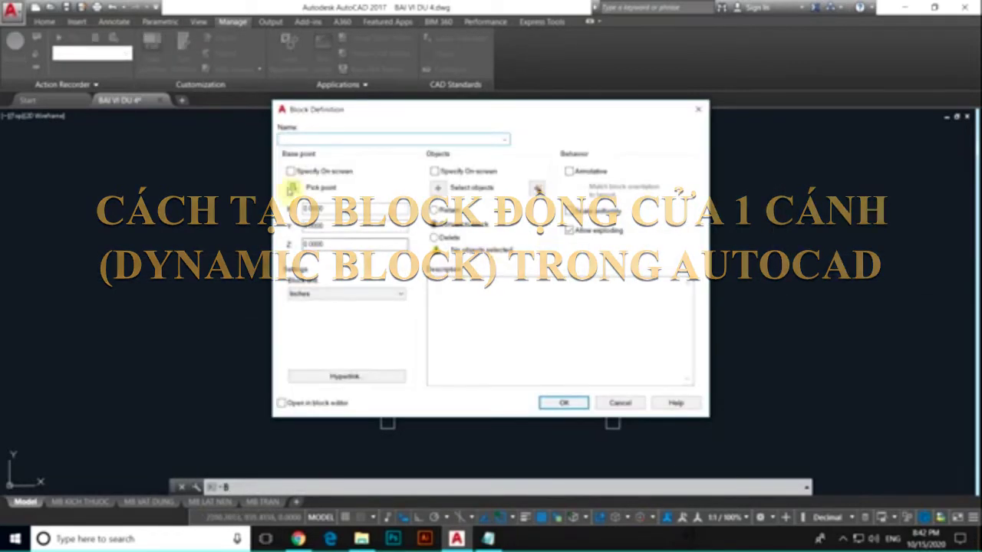
pyautogui.click(292, 187)
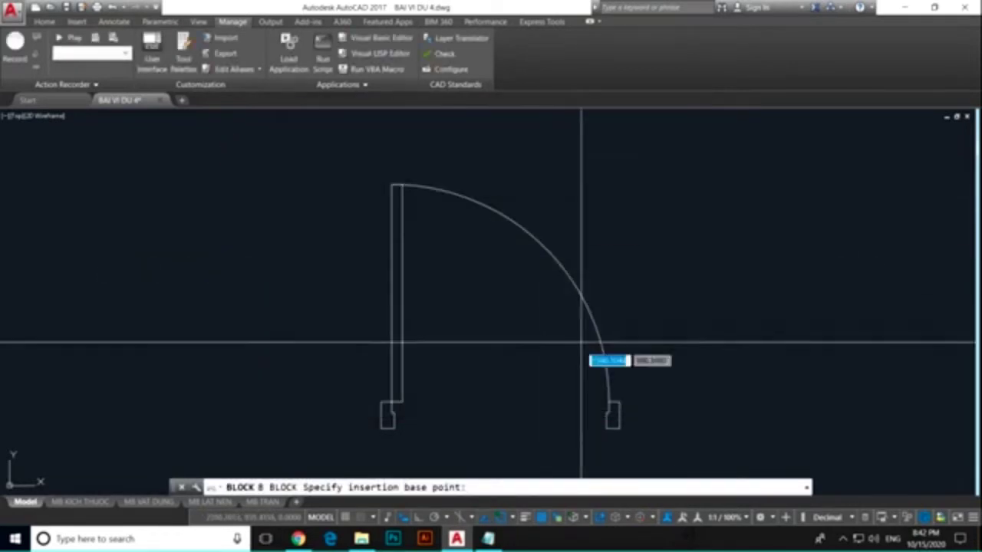
pyautogui.click(381, 428)
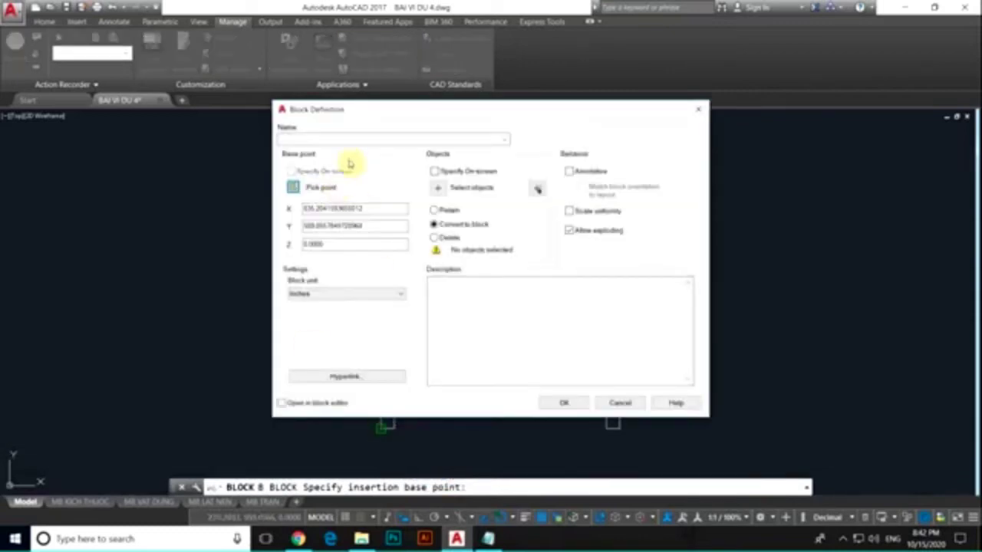
pyautogui.click(438, 189)
pyautogui.click(654, 445)
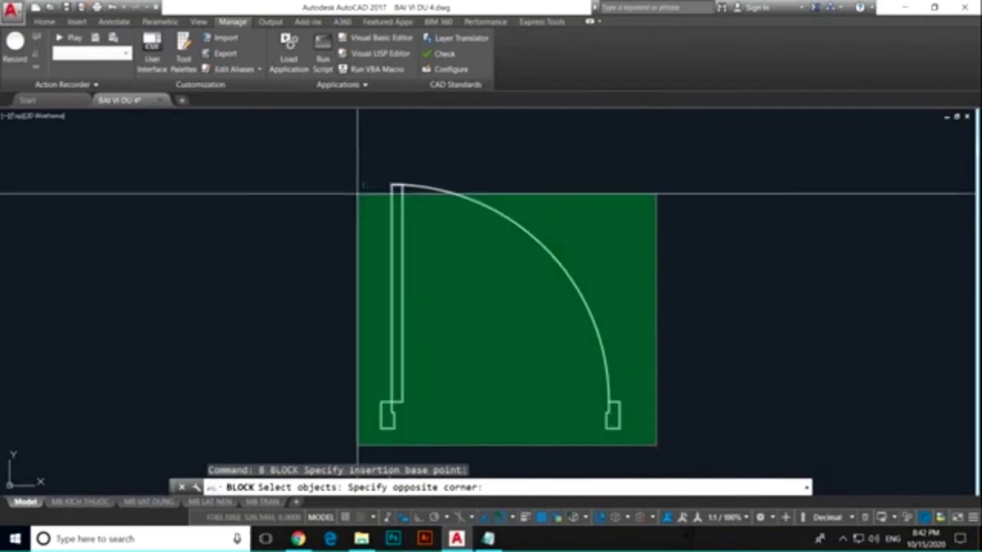
pyautogui.click(321, 160)
pyautogui.press('Return')
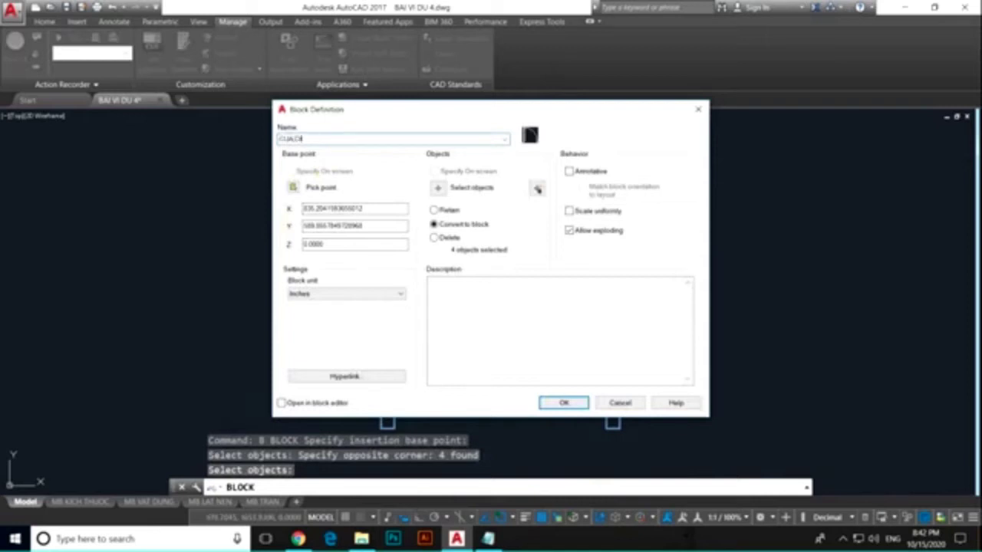
pyautogui.click(561, 404)
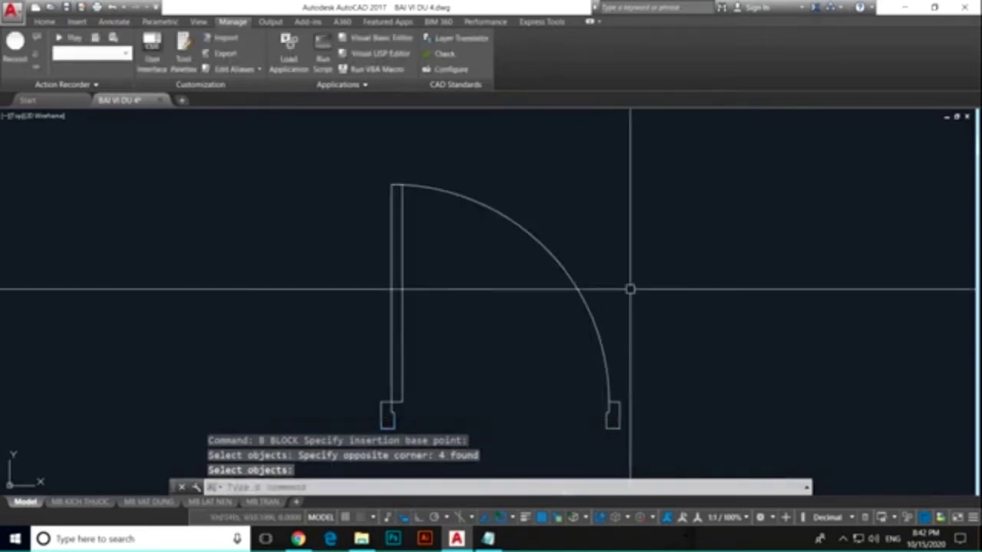
pyautogui.press('Return')
# - Open the CUA DI block in the Block Editor and frame the door
pyautogui.doubleClick(398, 369)
pyautogui.click(484, 375)
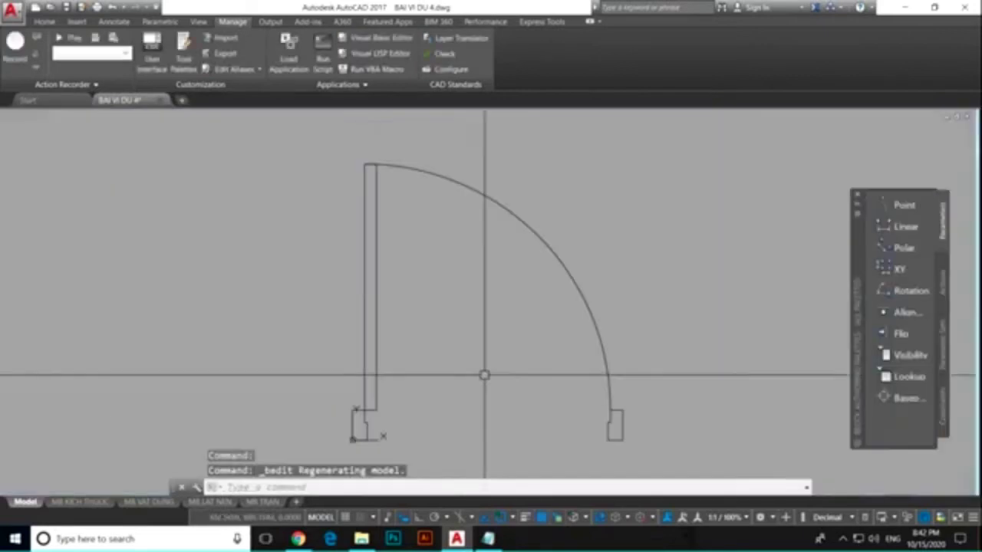
pyautogui.moveTo(567, 299); pyautogui.dragTo(513, 274, button='middle')
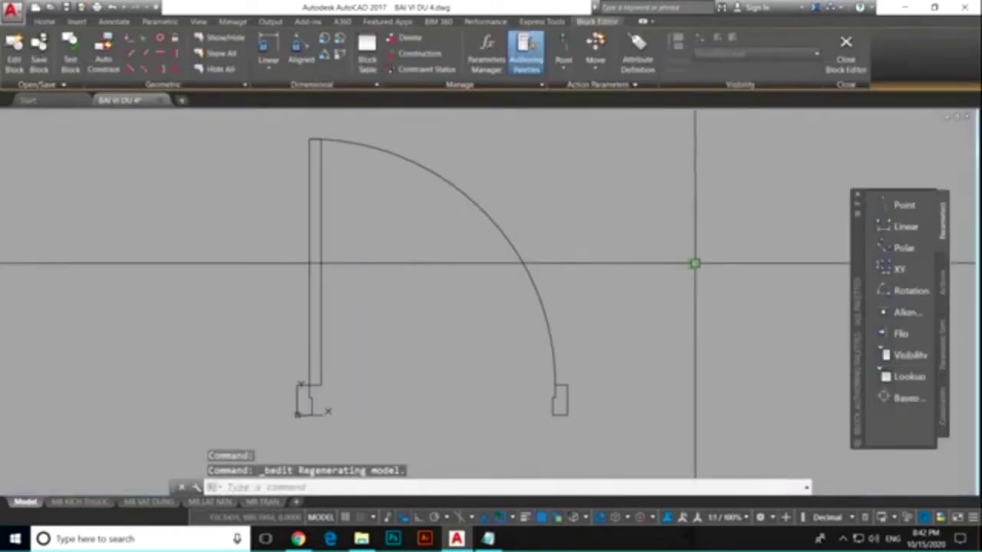
pyautogui.moveTo(694, 264); pyautogui.dragTo(677, 261, button='middle')
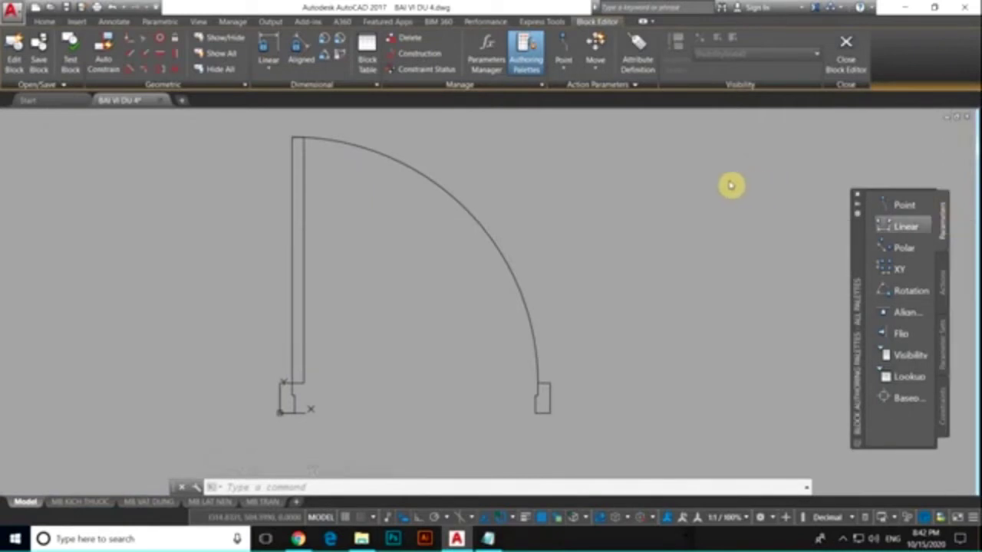
# - Add linear parameter Distance1 across the door's bottom corners and set its grip display to 1
pyautogui.moveTo(484, 395); pyautogui.dragTo(470, 318, button='middle')
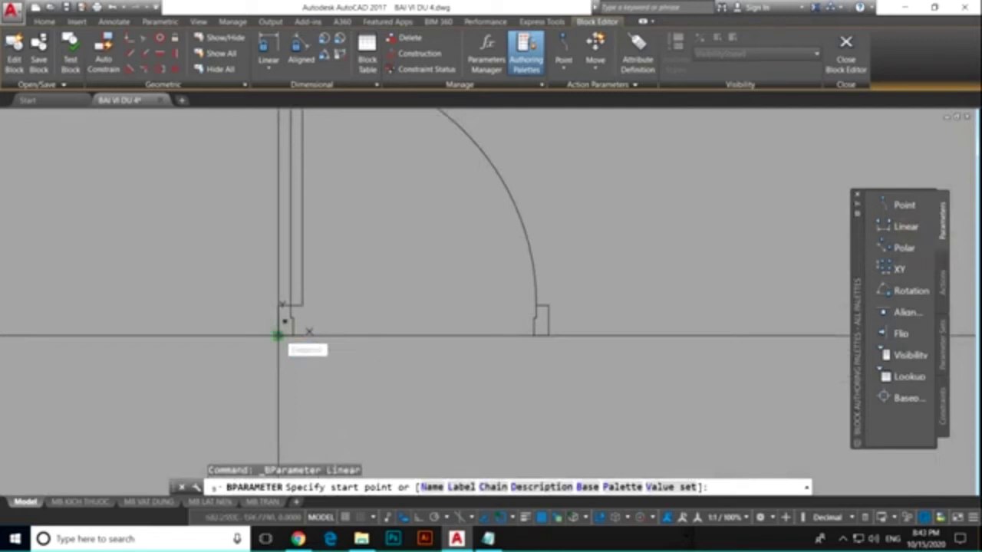
pyautogui.click(278, 334)
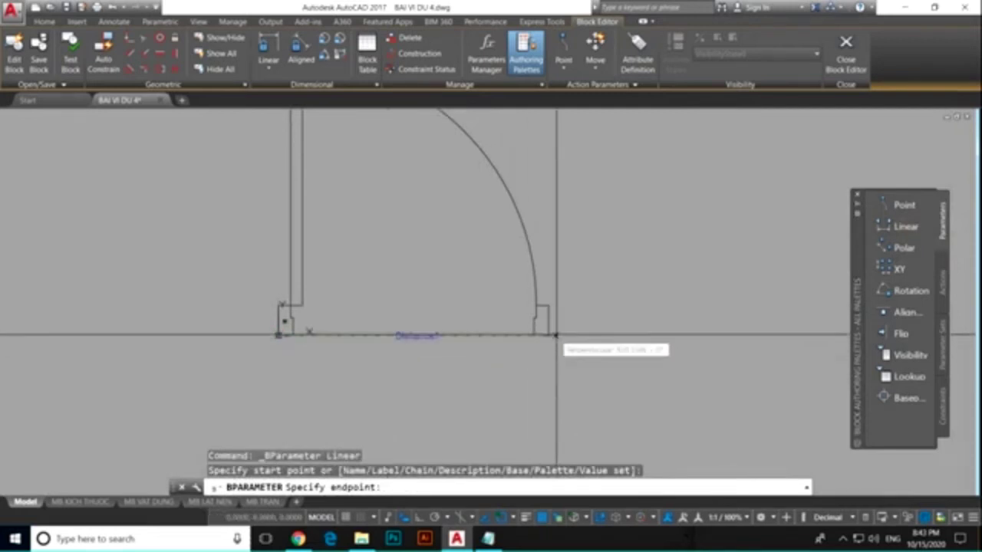
pyautogui.click(547, 335)
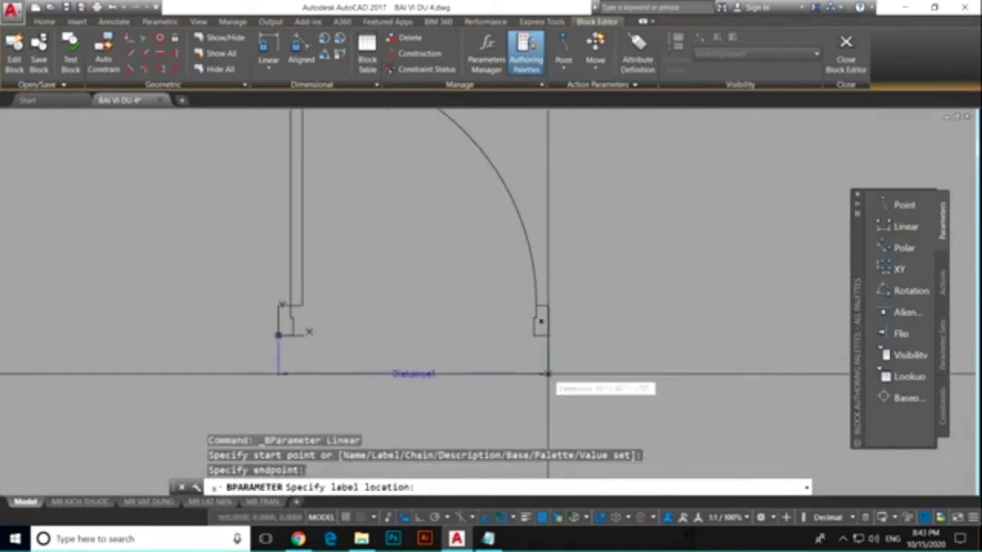
pyautogui.click(548, 374)
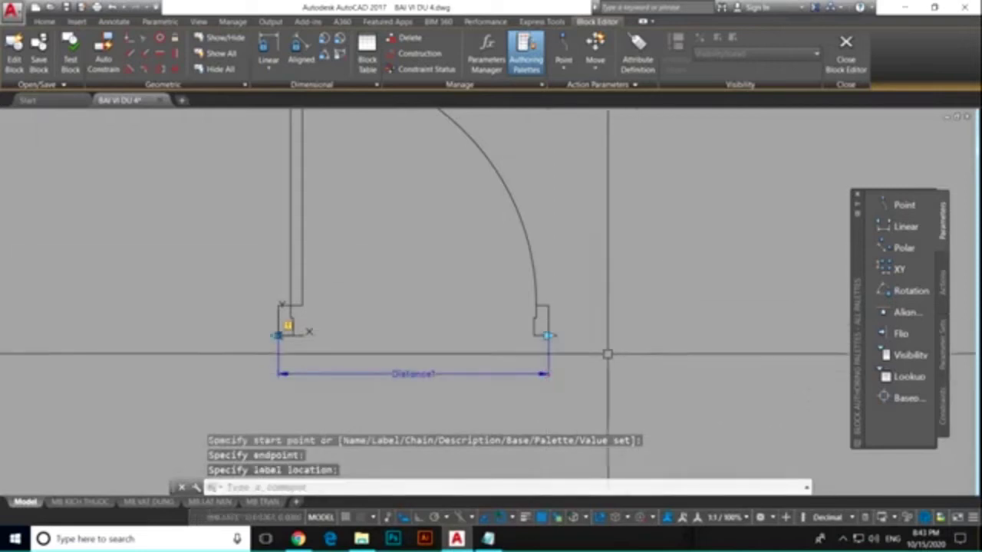
pyautogui.rightClick(491, 377)
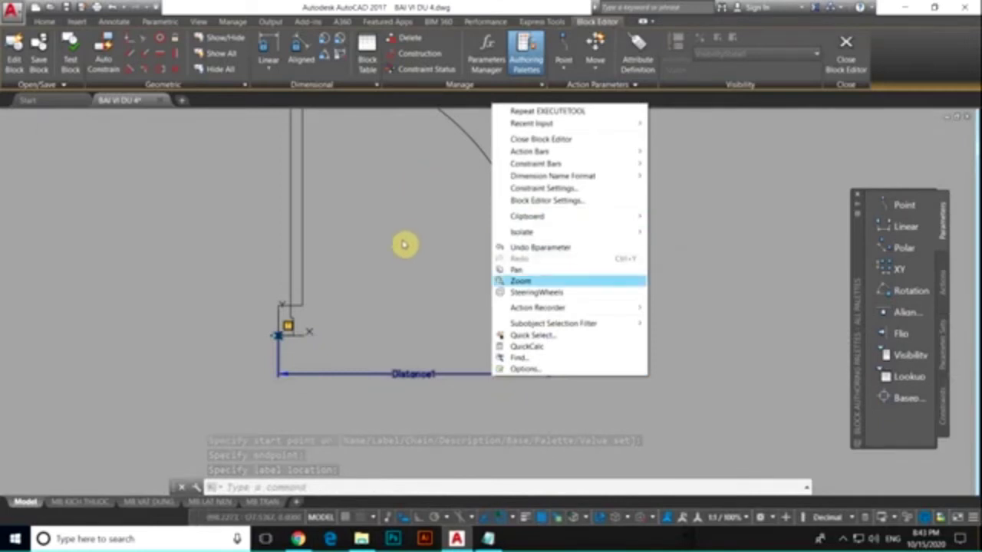
pyautogui.press('Escape')
pyautogui.click(488, 376)
pyautogui.rightClick(487, 377)
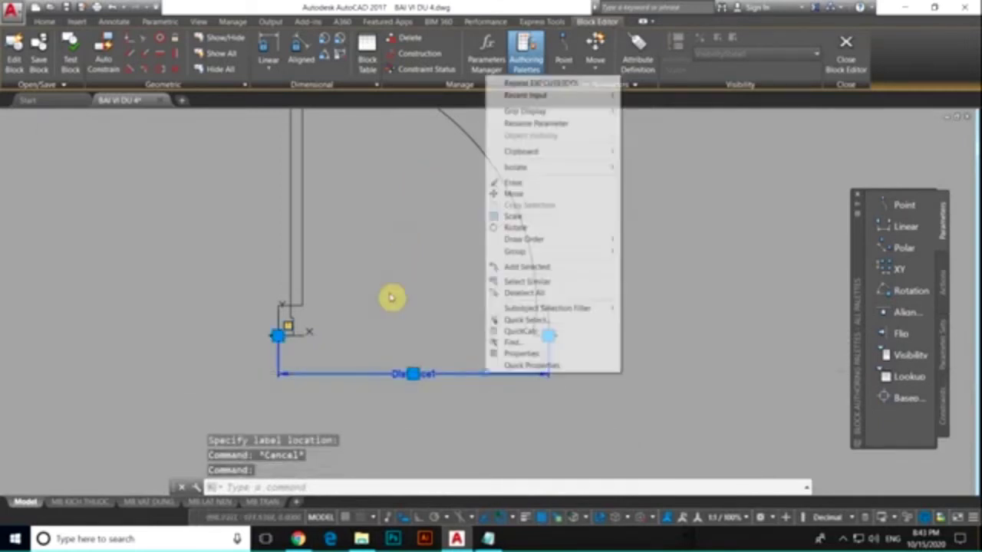
pyautogui.moveTo(525, 111)
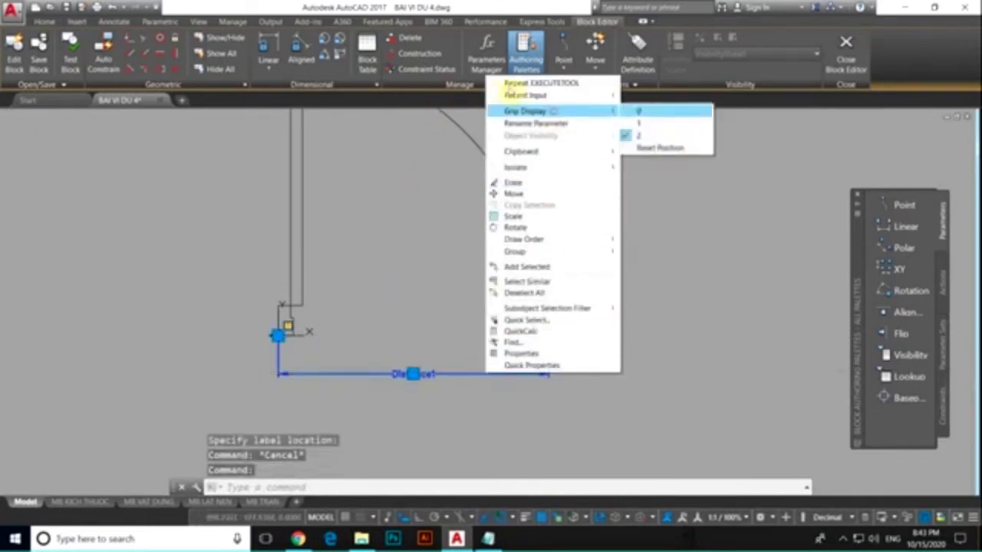
pyautogui.click(639, 123)
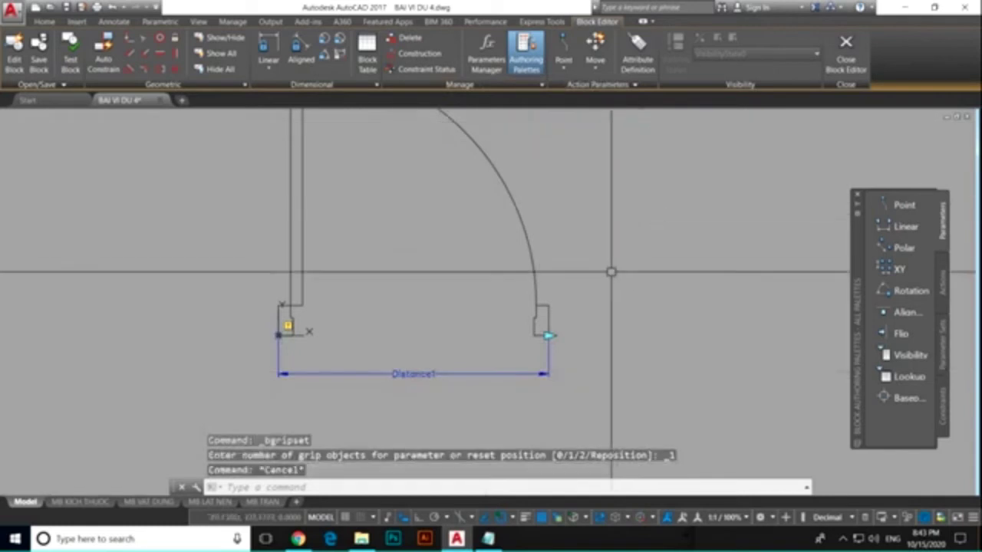
pyautogui.moveTo(698, 224)
pyautogui.mouseDown(button='middle')
pyautogui.moveTo(654, 257)
pyautogui.moveTo(661, 260)
pyautogui.mouseUp(button='middle')
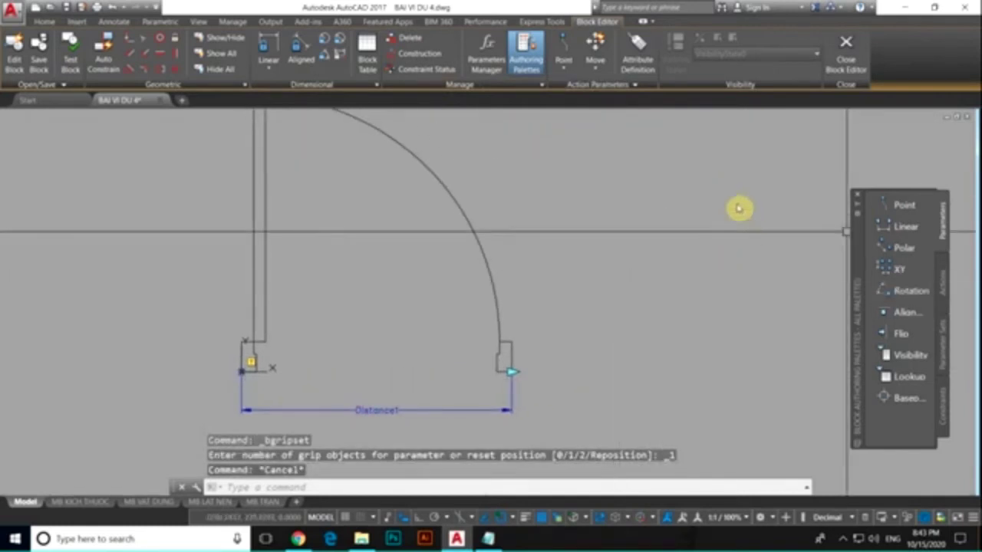
# - Add linear parameter Distance2 between the jamb corners above Distance1, with grip display 0
pyautogui.click(903, 226)
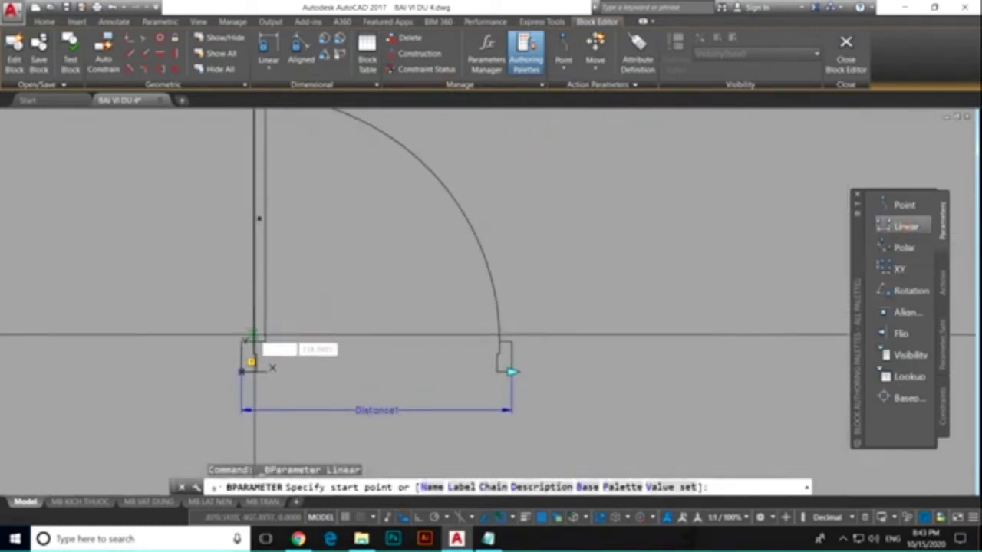
pyautogui.click(246, 340)
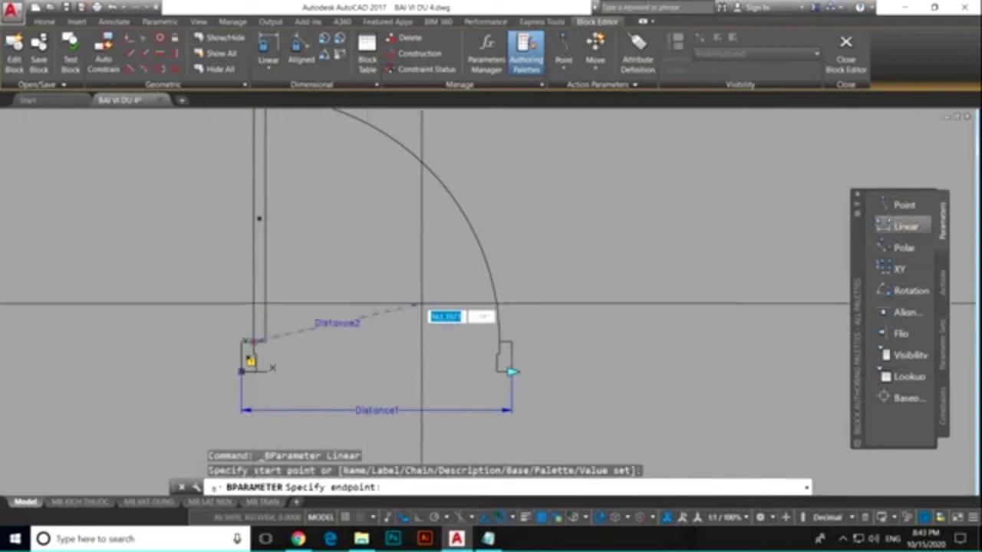
pyautogui.click(499, 341)
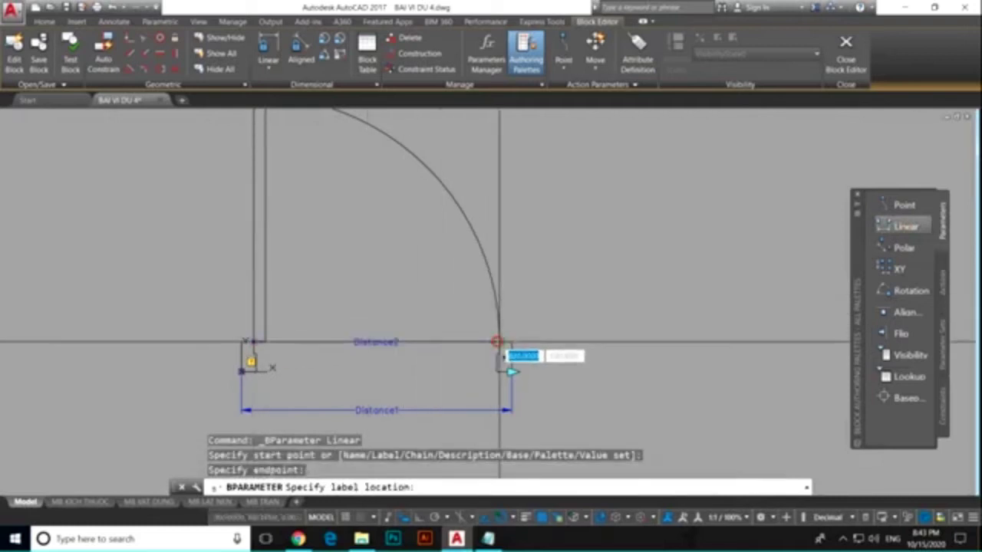
pyautogui.click(517, 281)
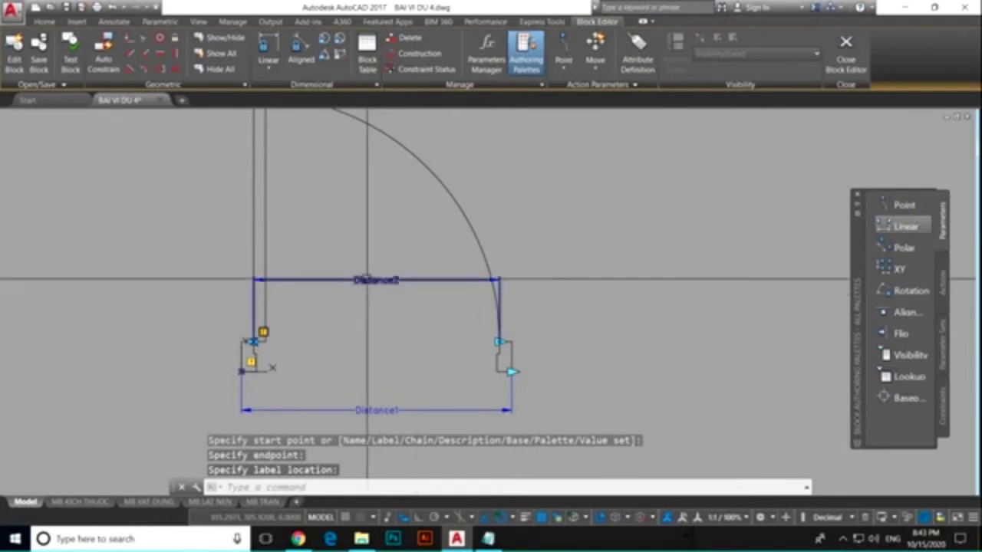
pyautogui.click(367, 280)
pyautogui.rightClick(367, 282)
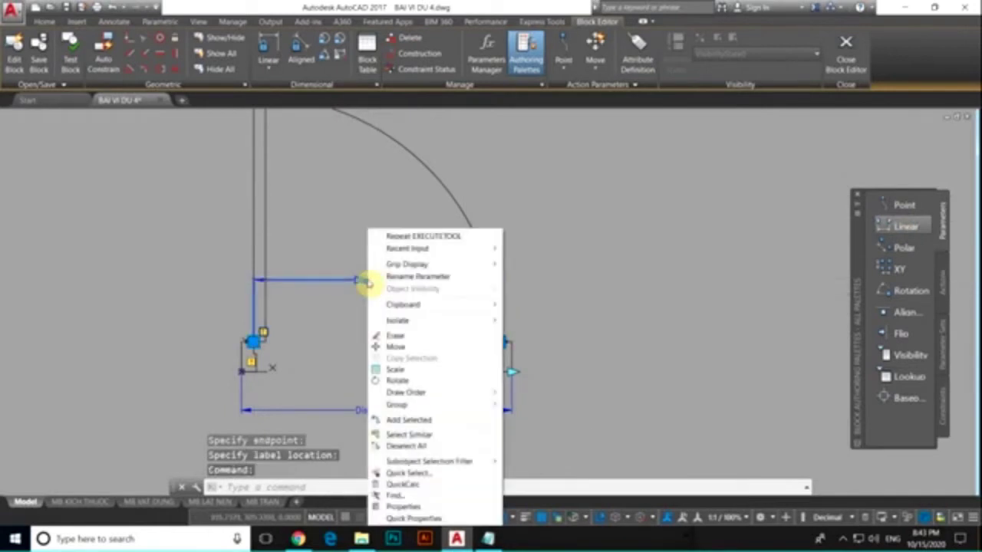
pyautogui.moveTo(407, 264)
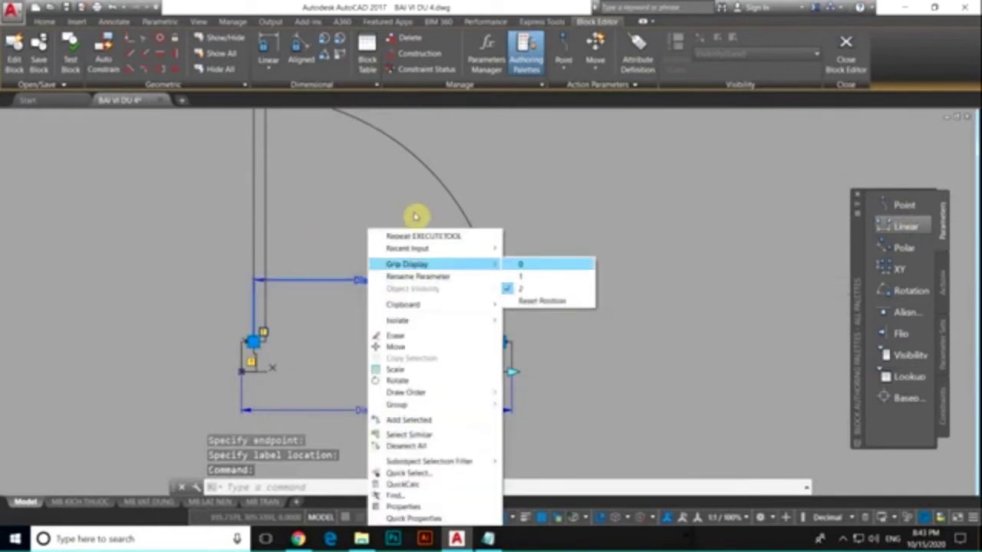
pyautogui.click(521, 264)
pyautogui.press('Escape')
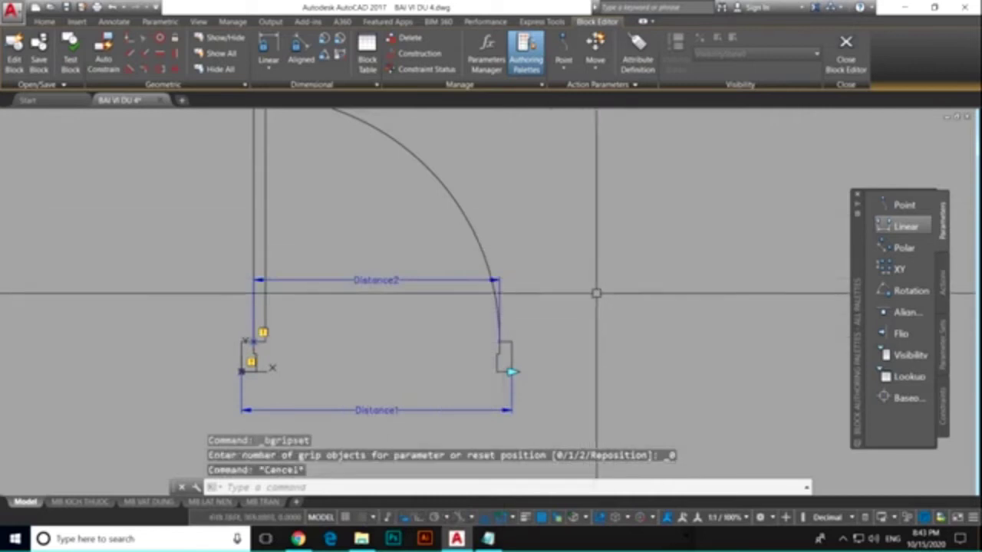
pyautogui.moveTo(617, 276); pyautogui.dragTo(606, 280, button='middle')
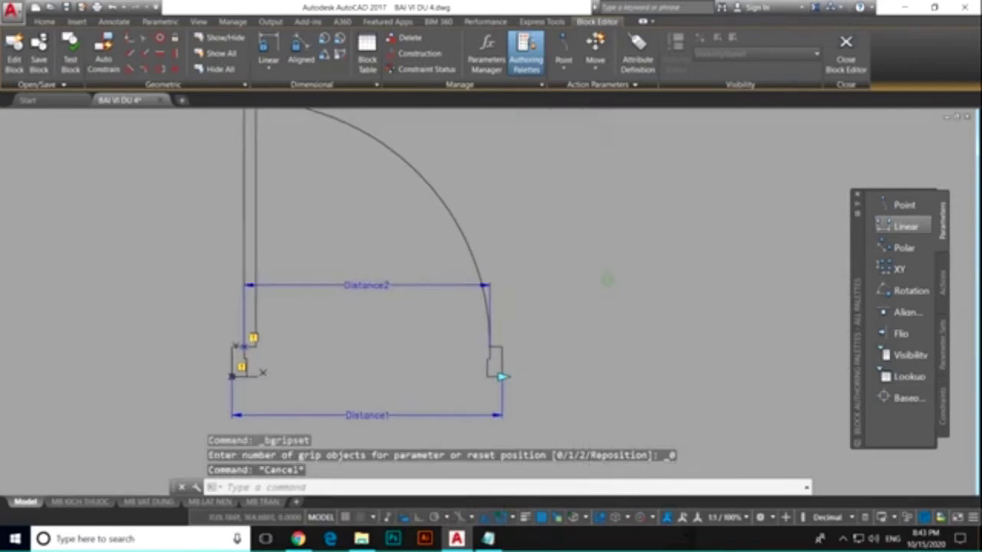
pyautogui.scroll(-2, 606, 280)
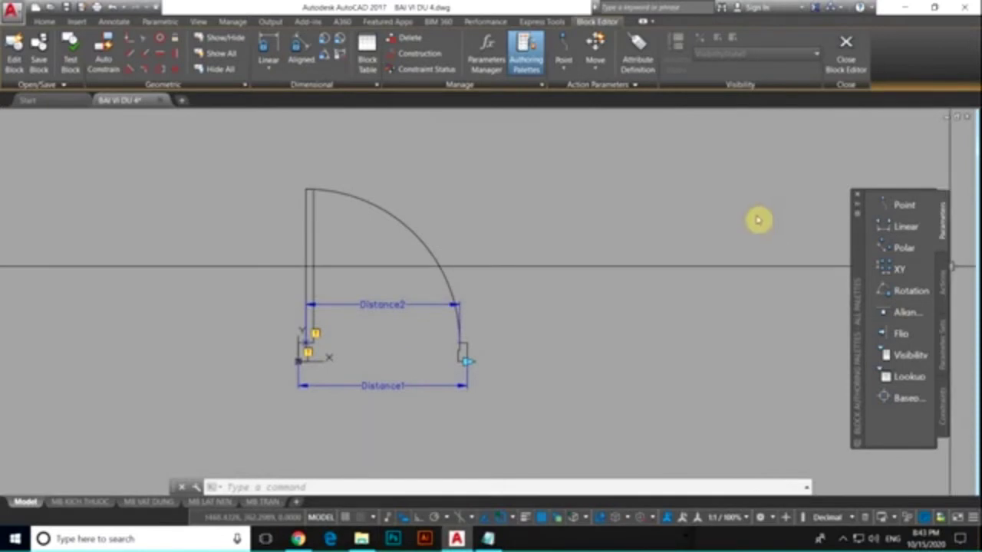
pyautogui.click(946, 277)
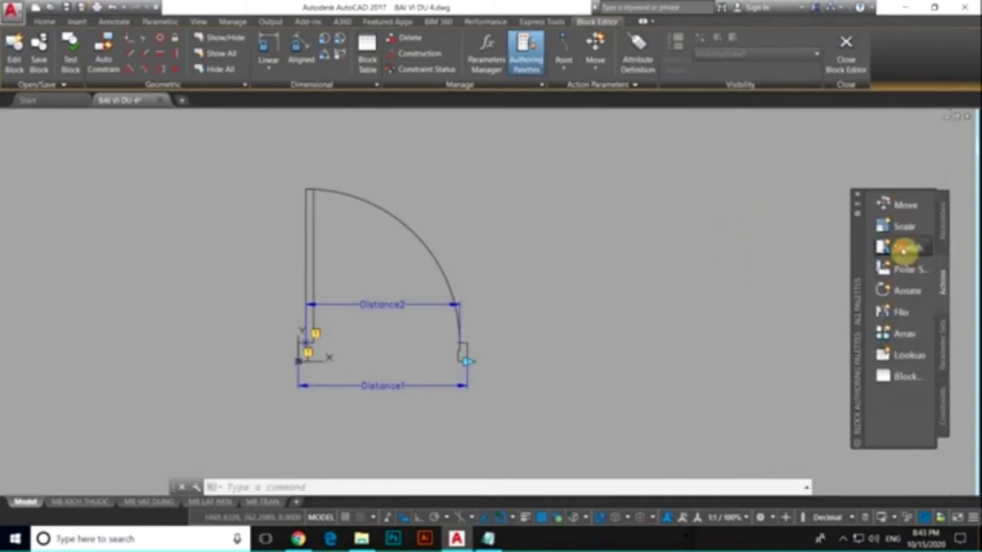
# - Start a Stretch action on Distance1, tied to its right end point
pyautogui.click(906, 248)
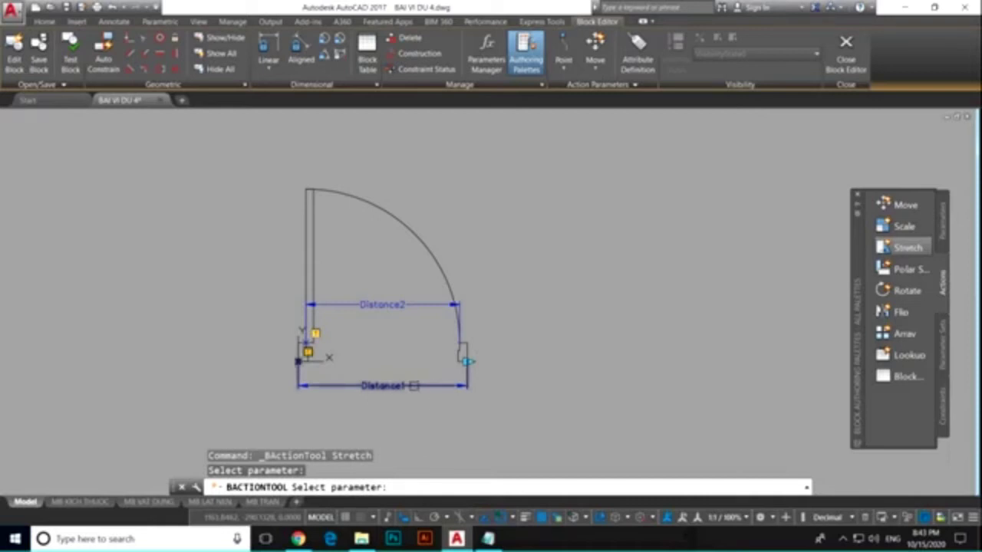
pyautogui.click(468, 361)
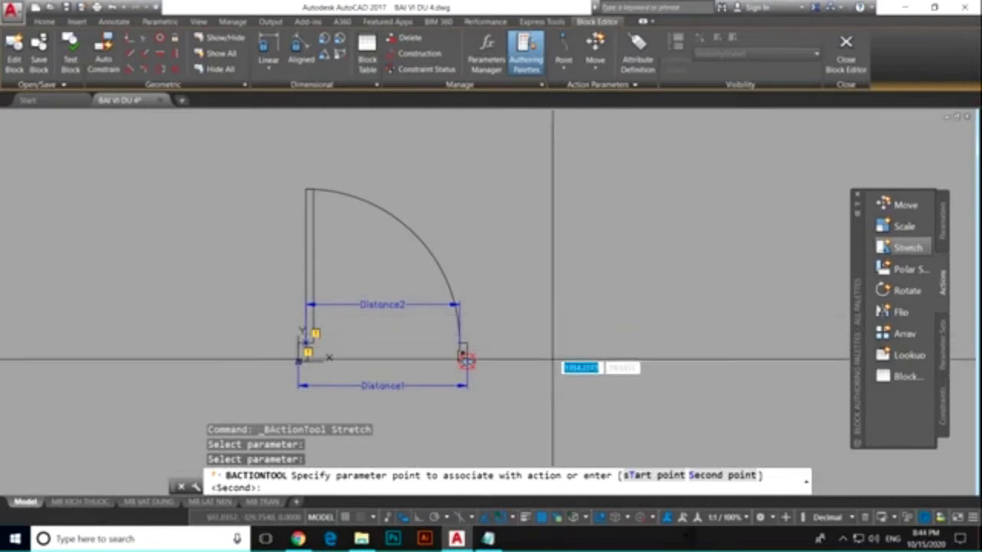
pyautogui.click(322, 385)
pyautogui.scroll(4, 486, 379)
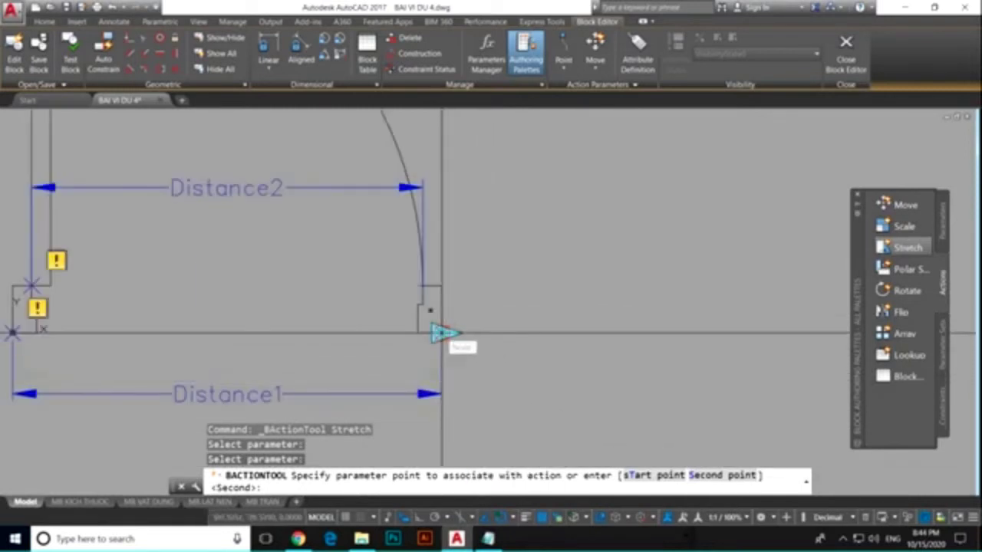
pyautogui.click(441, 332)
pyautogui.scroll(-4, 491, 329)
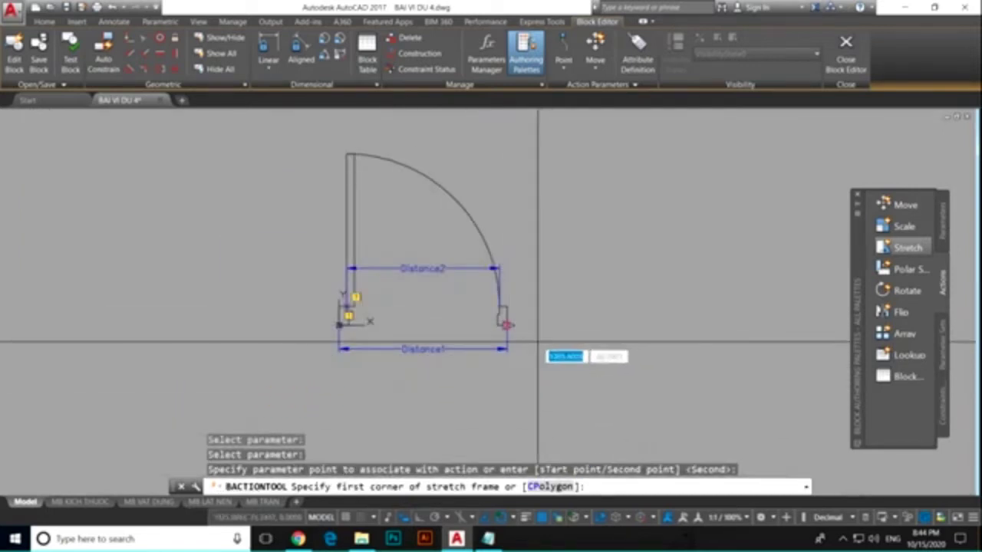
pyautogui.scroll(2, 519, 316)
# - Frame the door's right end and include the right jamb and both distance parameters in the stretch
pyautogui.click(552, 408)
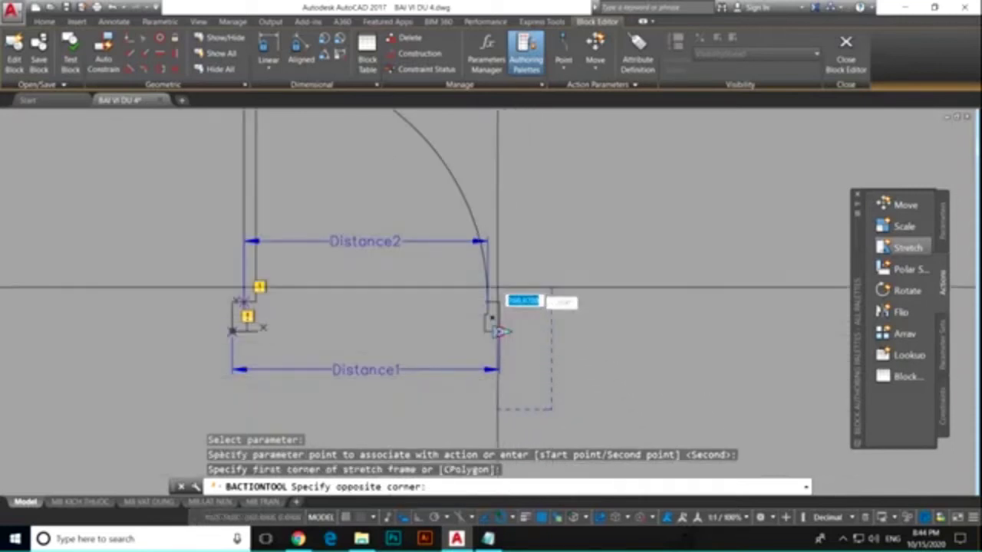
pyautogui.click(432, 210)
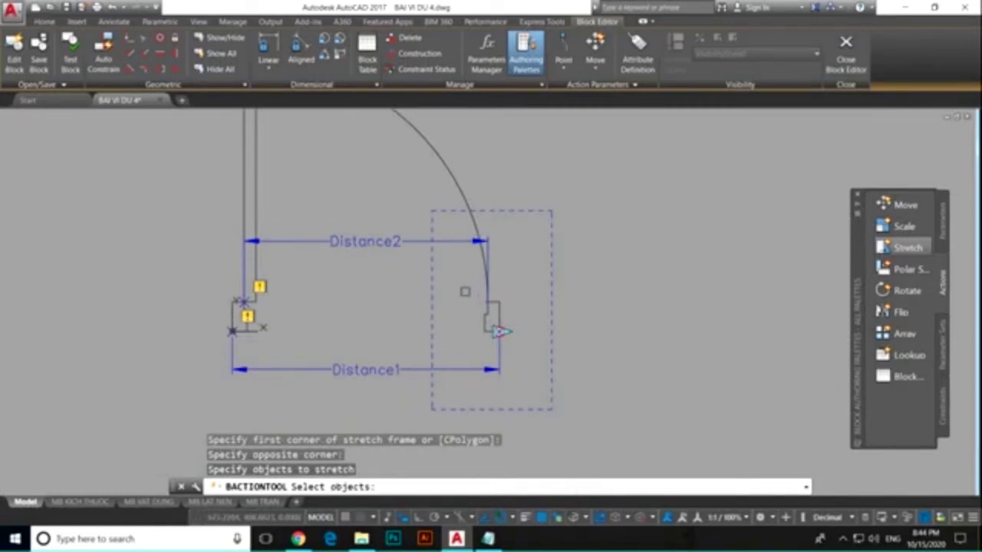
pyautogui.click(464, 291)
pyautogui.click(521, 354)
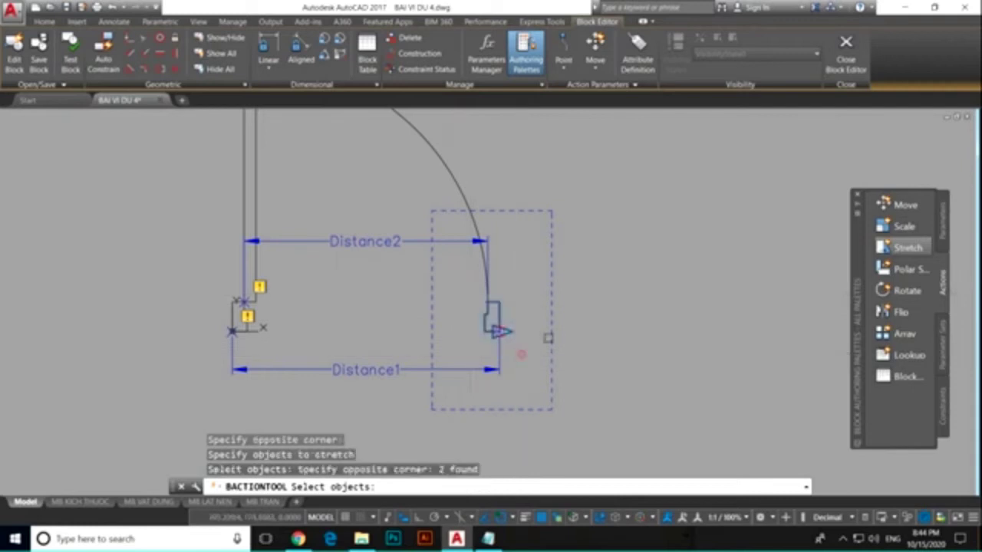
pyautogui.scroll(-2, 526, 375)
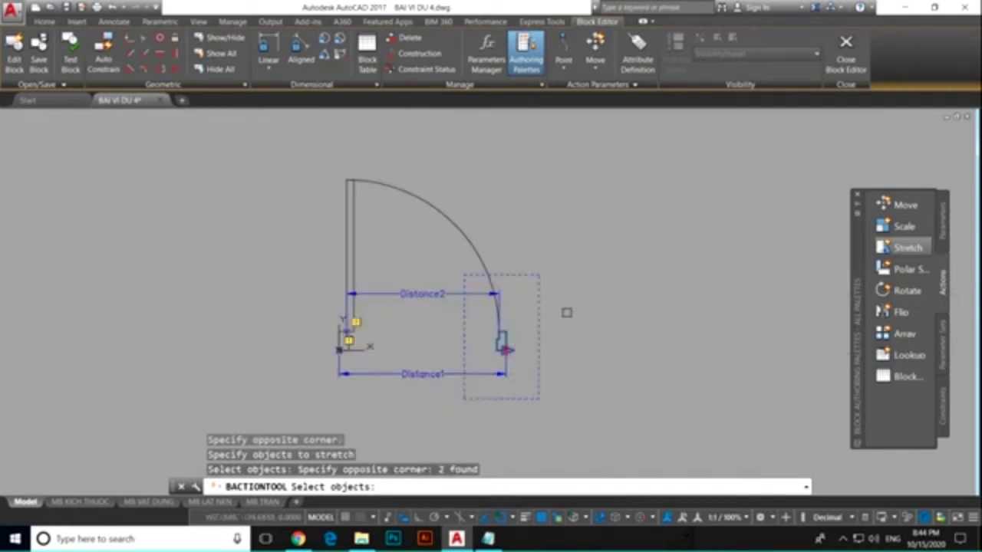
pyautogui.click(422, 406)
pyautogui.click(398, 268)
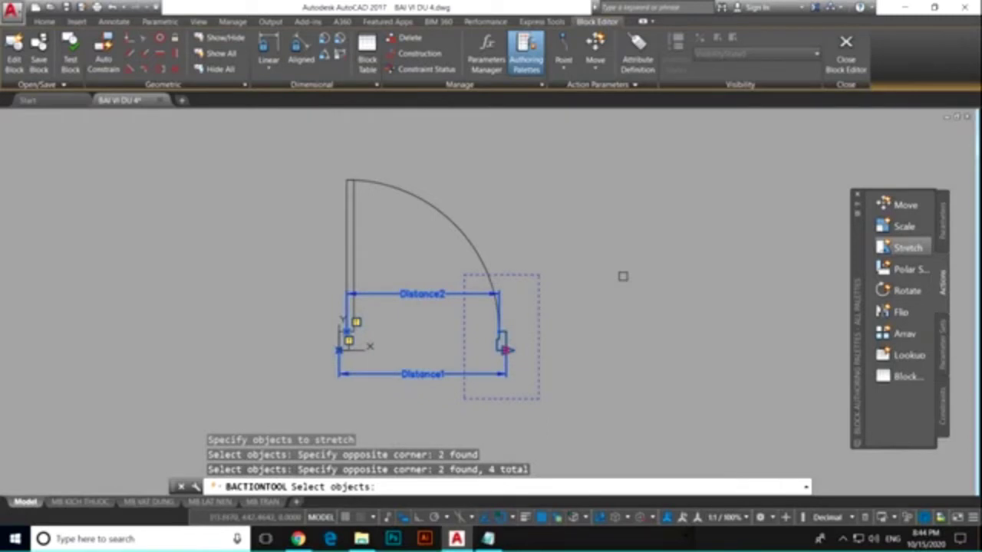
pyautogui.press('Return')
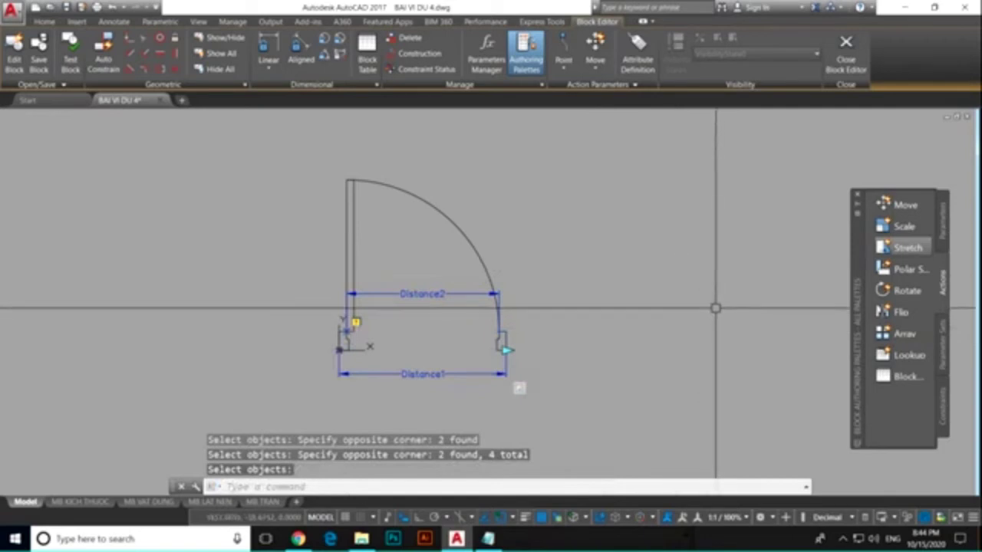
pyautogui.moveTo(634, 311); pyautogui.dragTo(594, 325, button='middle')
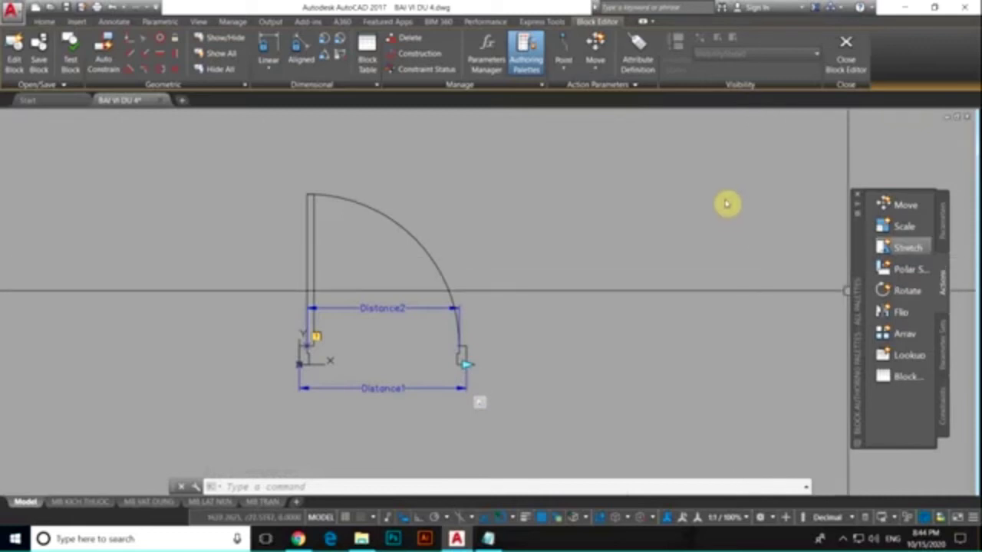
# - Start another Stretch action on Distance1, tied to its end point
pyautogui.click(905, 247)
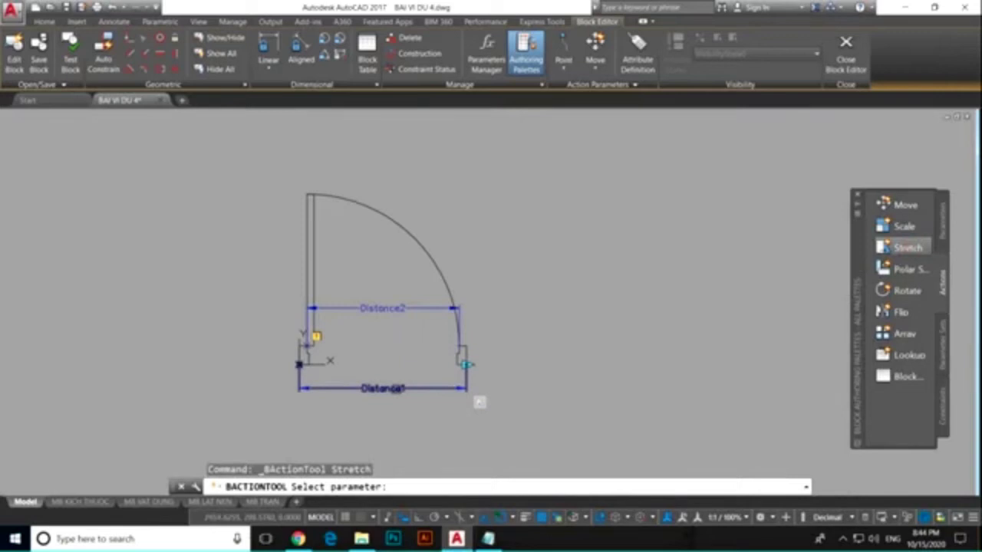
pyautogui.click(398, 388)
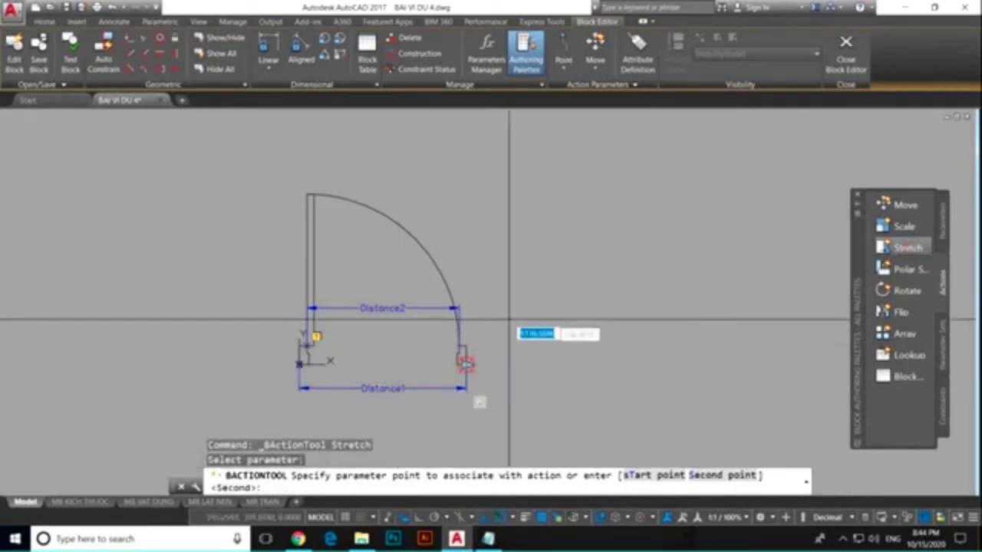
pyautogui.scroll(5, 470, 366)
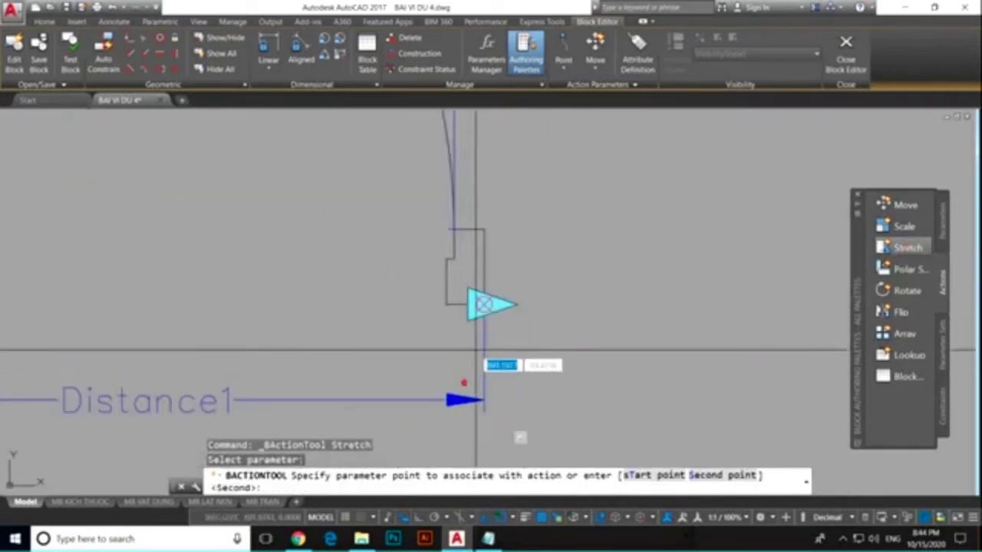
pyautogui.click(483, 305)
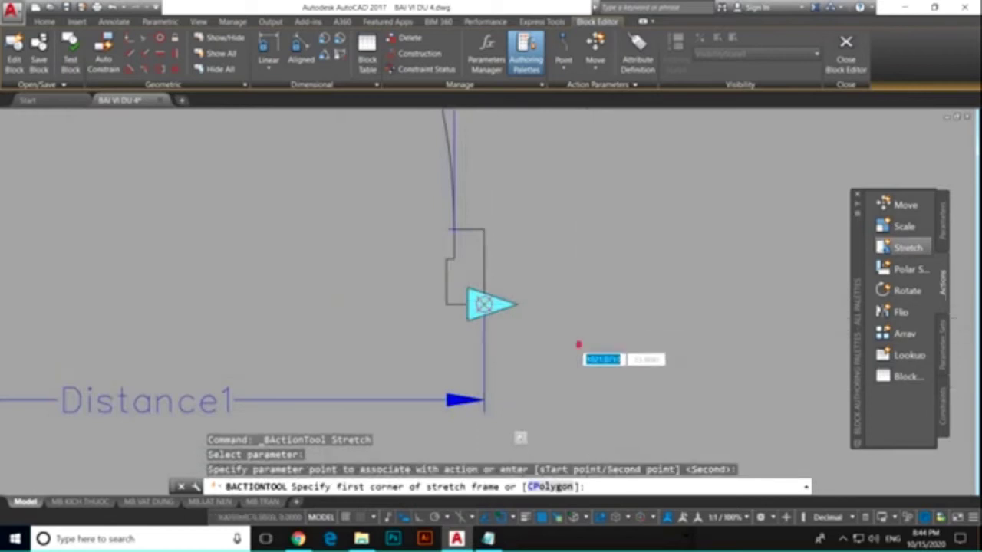
pyautogui.scroll(-3, 581, 344)
pyautogui.scroll(-3, 515, 345)
# - Frame the top end of the door leaf and select the leaf as the stretched object
pyautogui.click(392, 143)
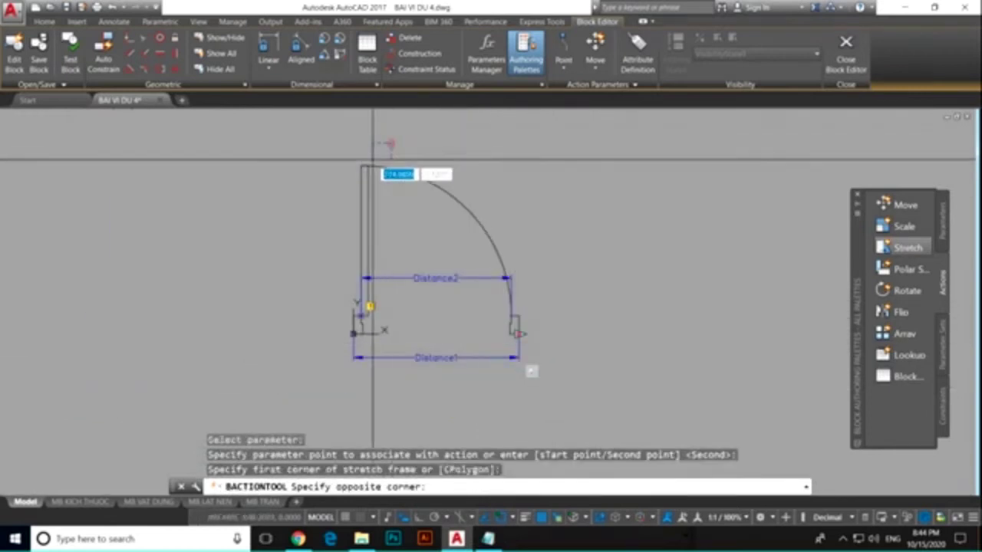
pyautogui.click(340, 193)
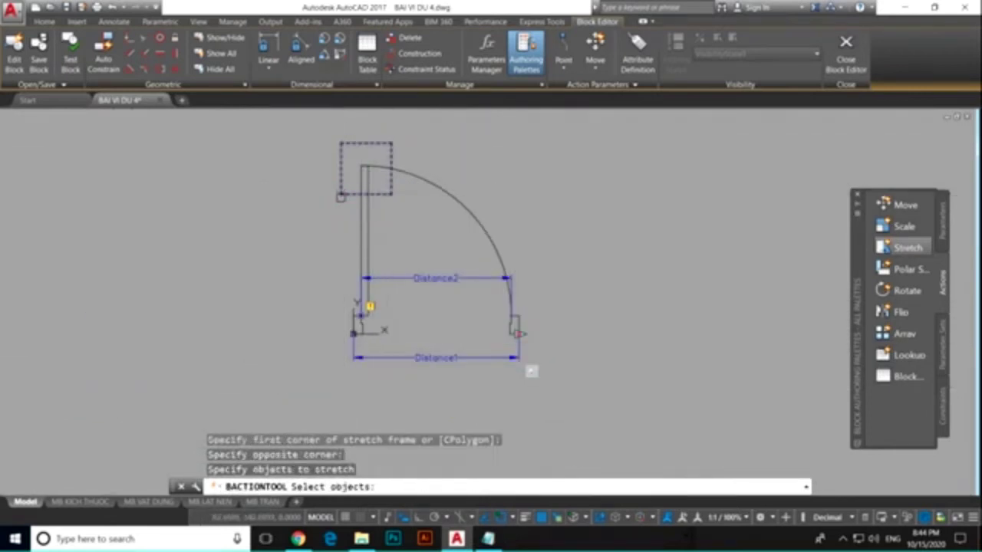
pyautogui.click(366, 214)
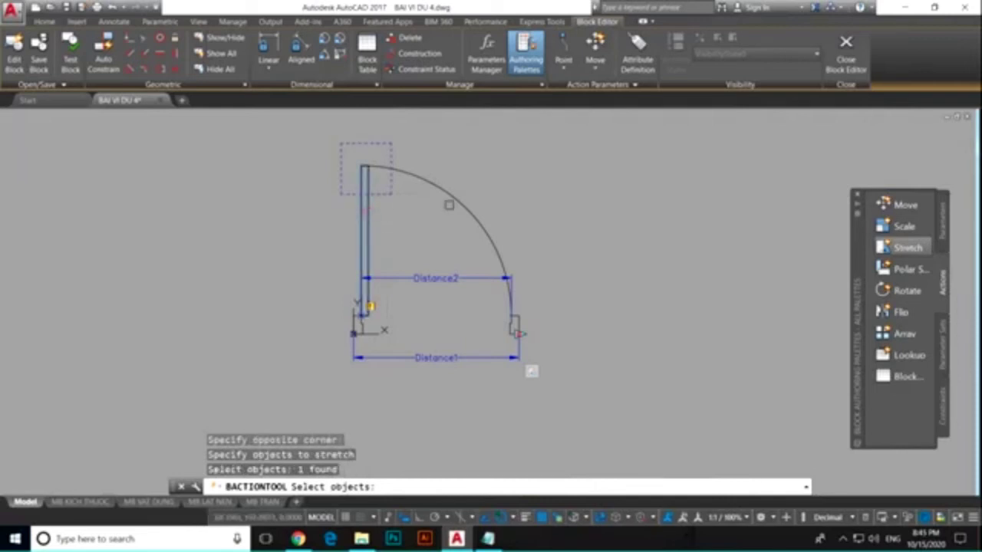
pyautogui.moveTo(398, 194); pyautogui.dragTo(368, 294, button='middle')
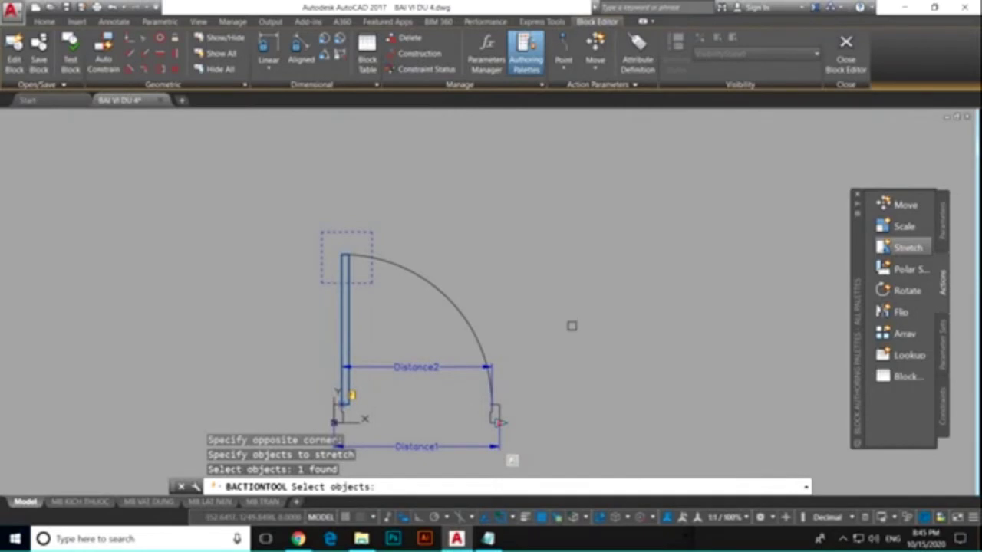
pyautogui.press('Return')
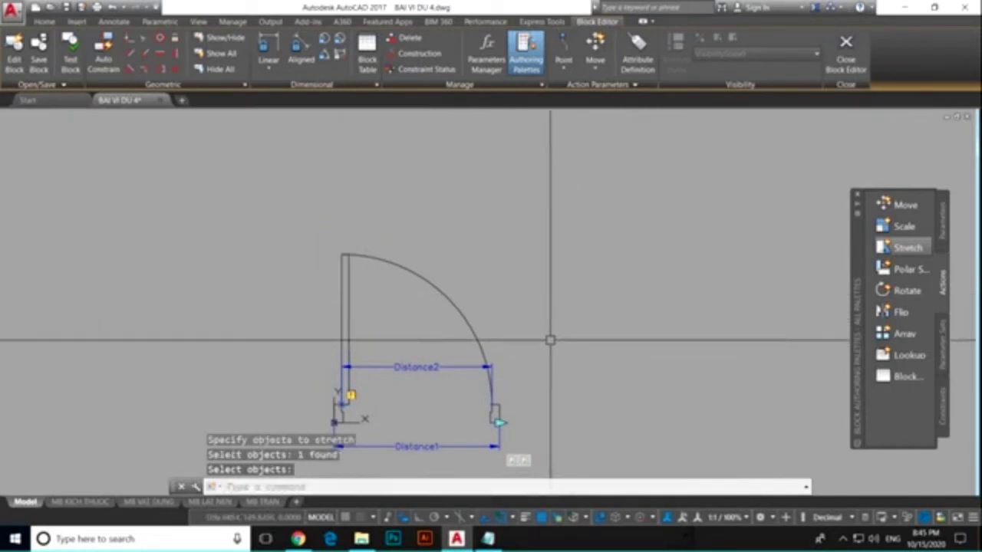
pyautogui.moveTo(550, 340); pyautogui.dragTo(548, 294, button='middle')
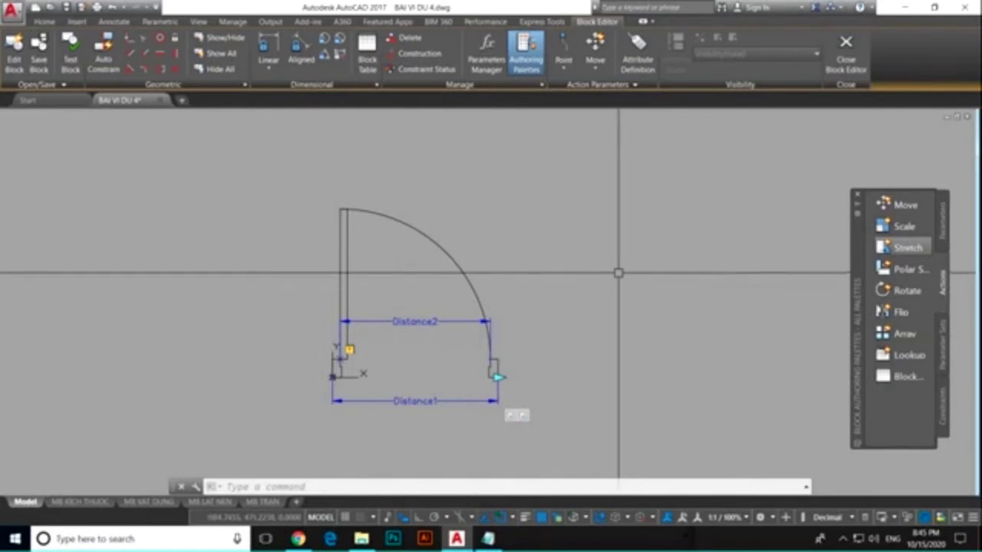
# - Attach a Scale action to Distance2 acting on the door's swing arc
pyautogui.click(904, 226)
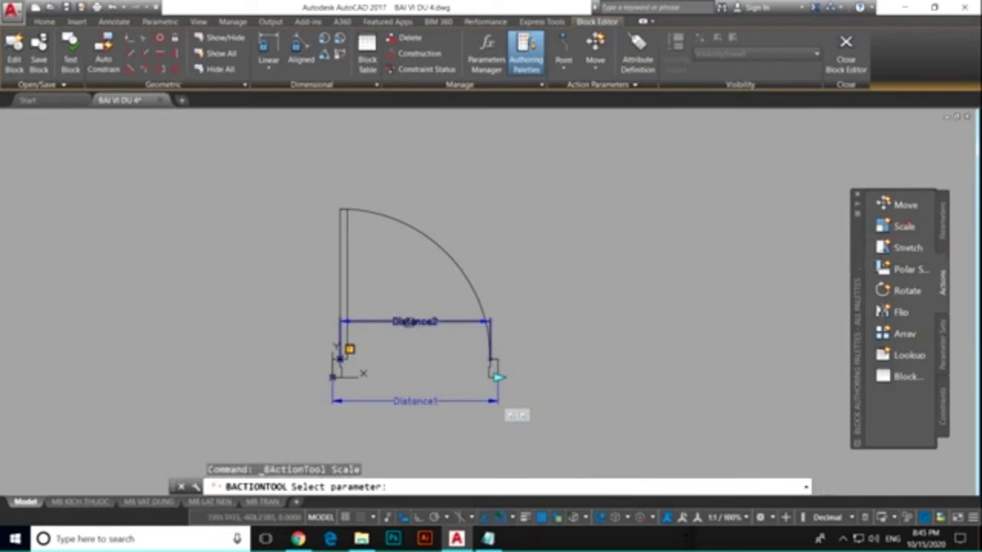
pyautogui.click(409, 322)
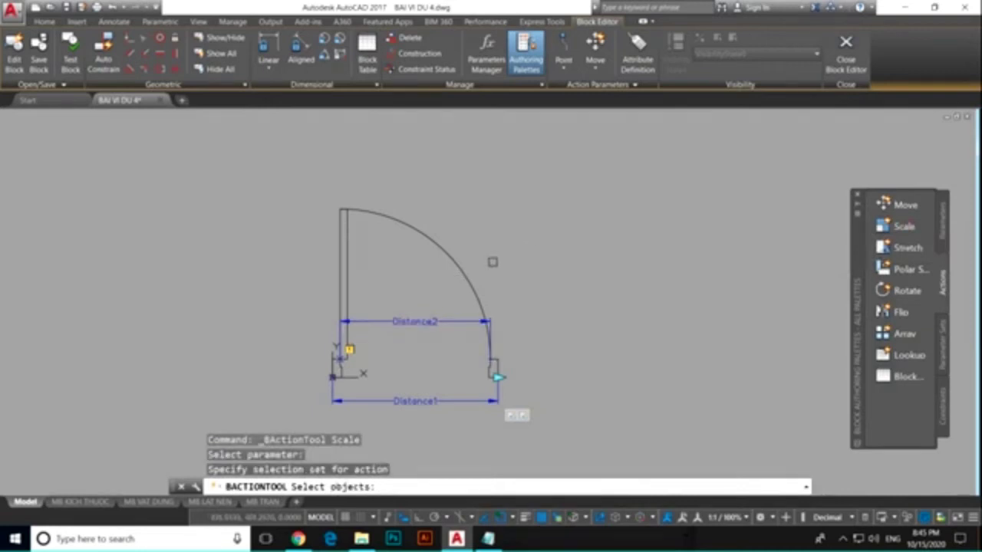
pyautogui.click(454, 260)
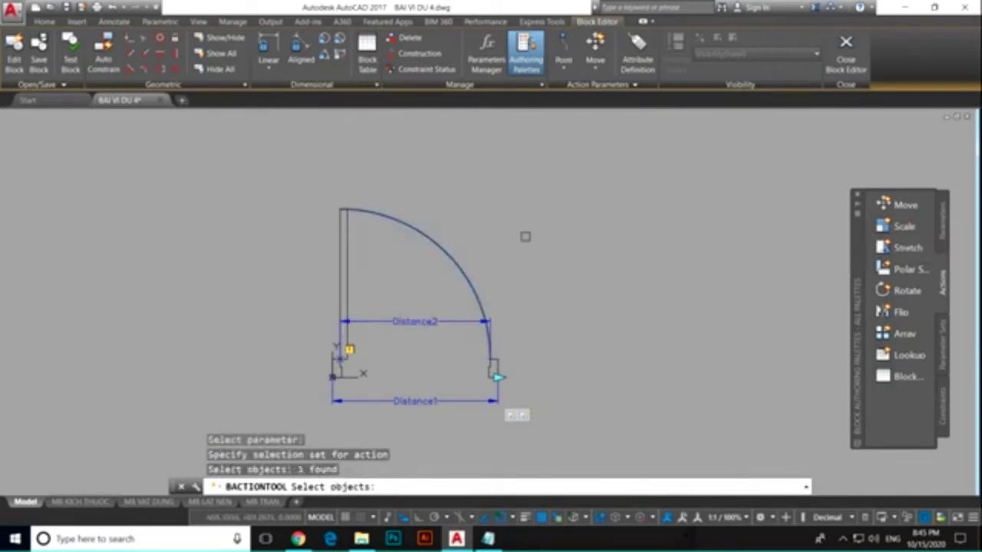
pyautogui.press('Return')
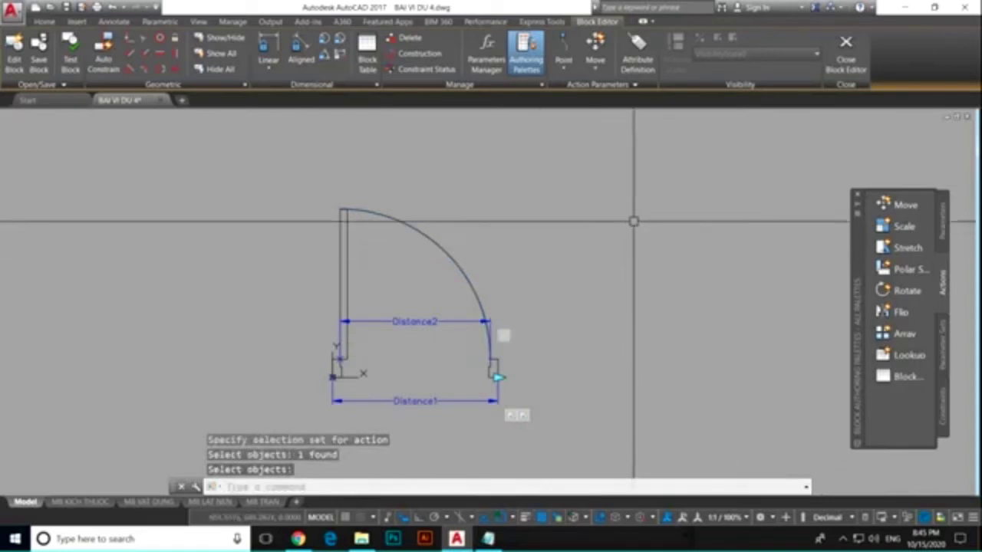
pyautogui.moveTo(584, 281); pyautogui.dragTo(572, 269, button='middle')
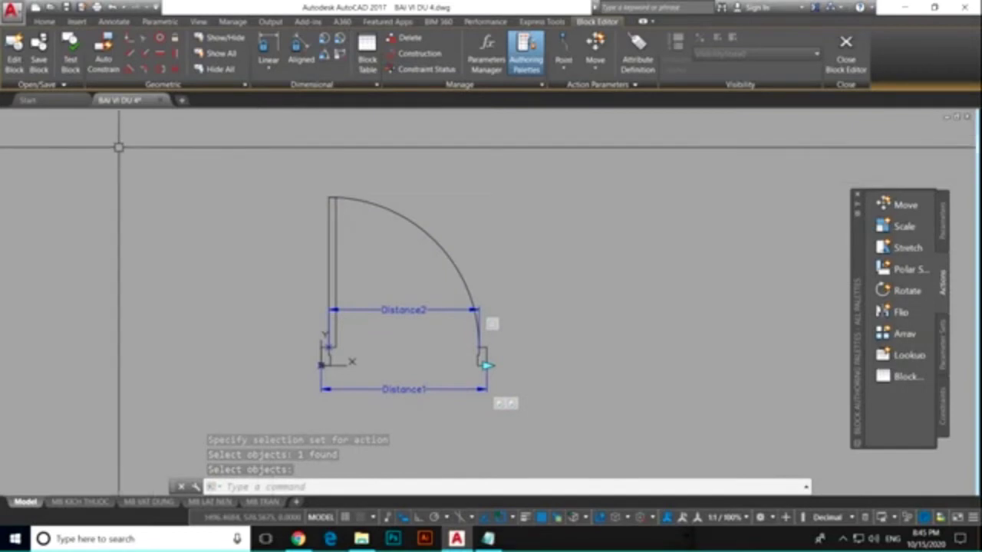
pyautogui.click(66, 48)
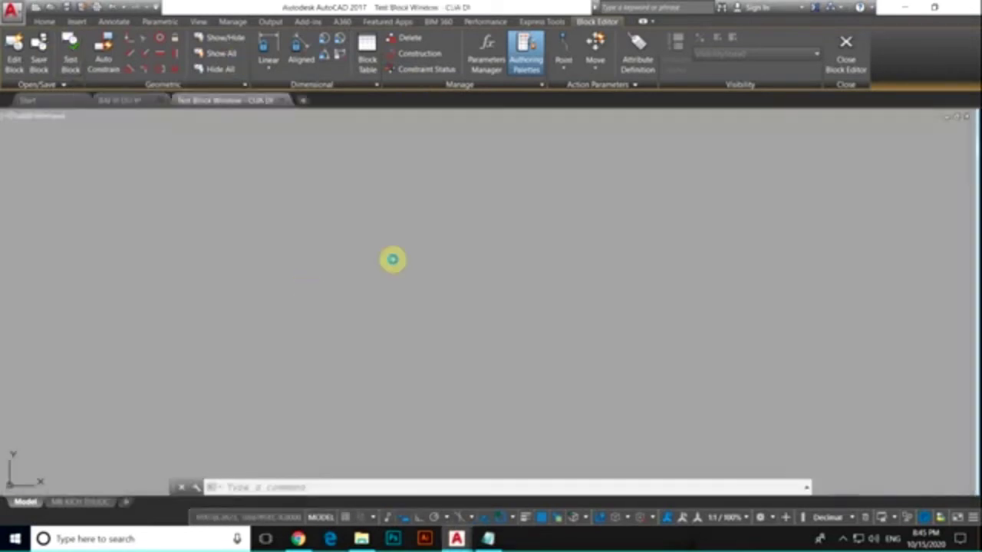
# - In the test window, select CUA DI and drag its width grip right to test the stretch
pyautogui.write('z')
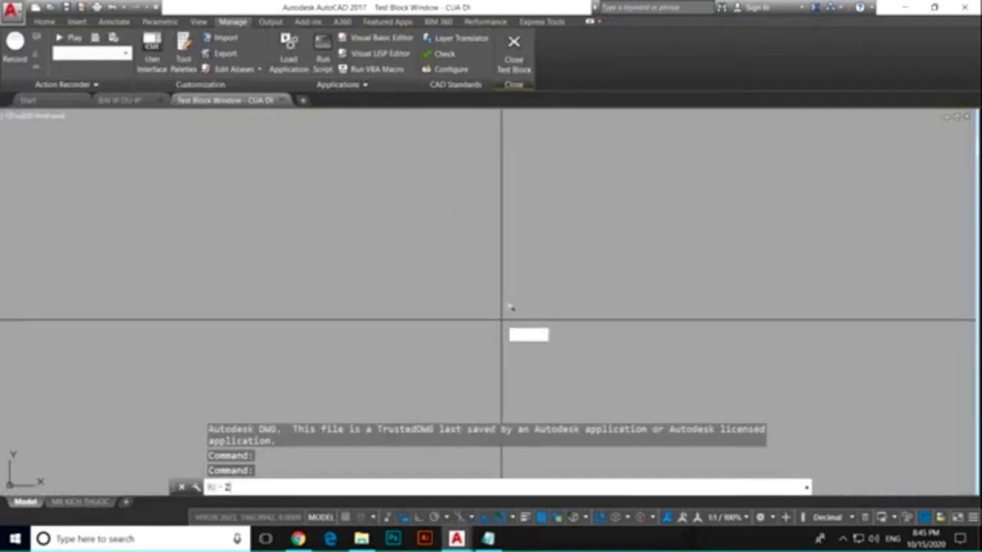
pyautogui.press('Return')
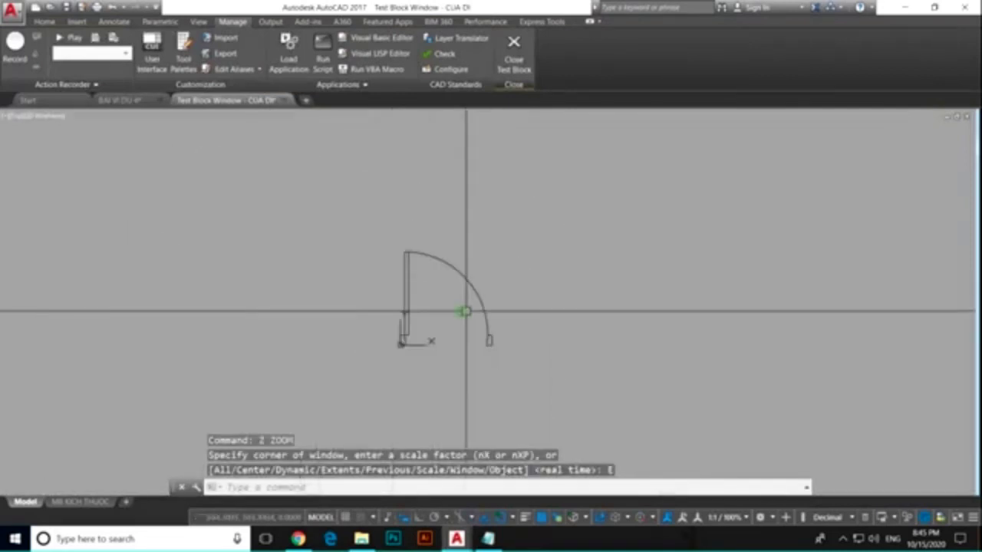
pyautogui.click(548, 320)
pyautogui.click(430, 281)
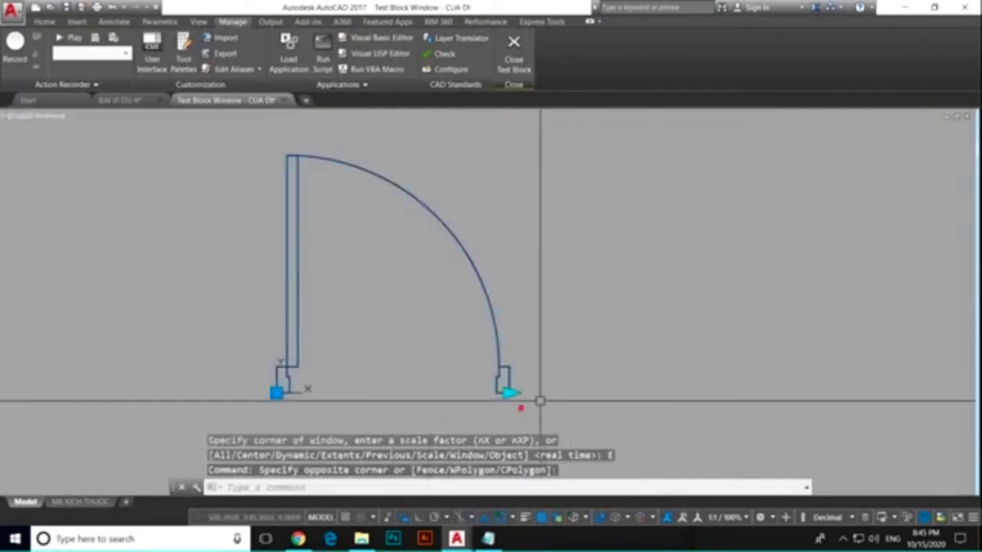
pyautogui.scroll(-2, 510, 397)
pyautogui.click(510, 399)
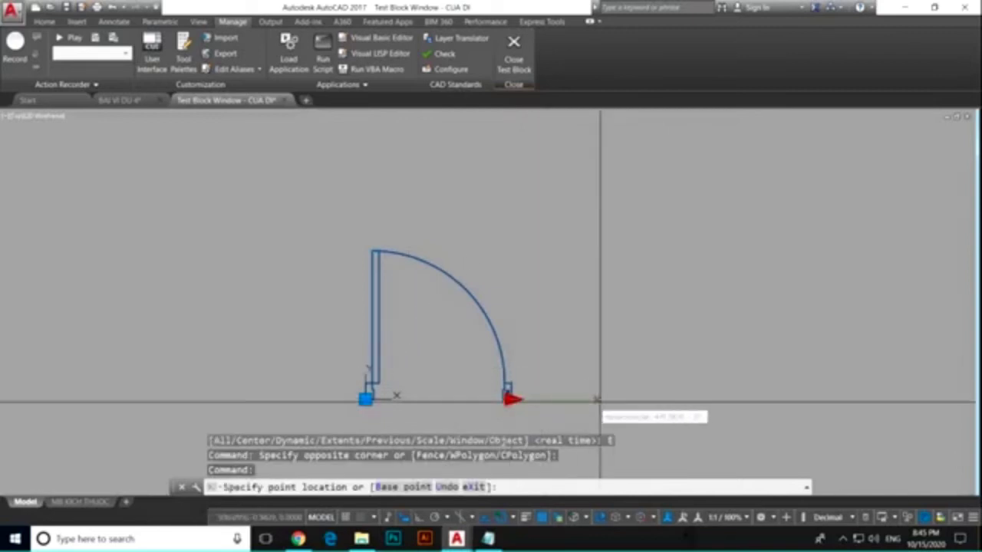
pyautogui.click(648, 405)
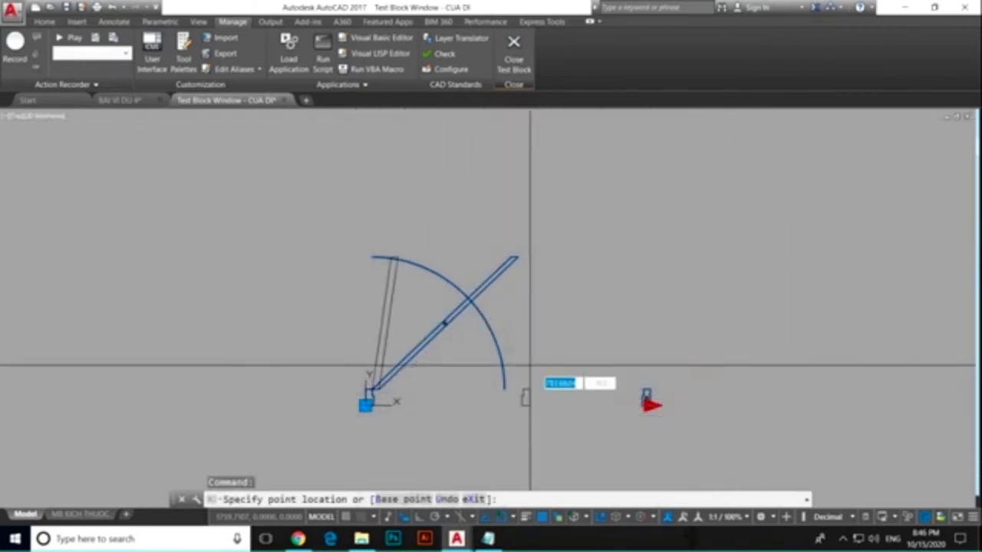
pyautogui.press('Escape')
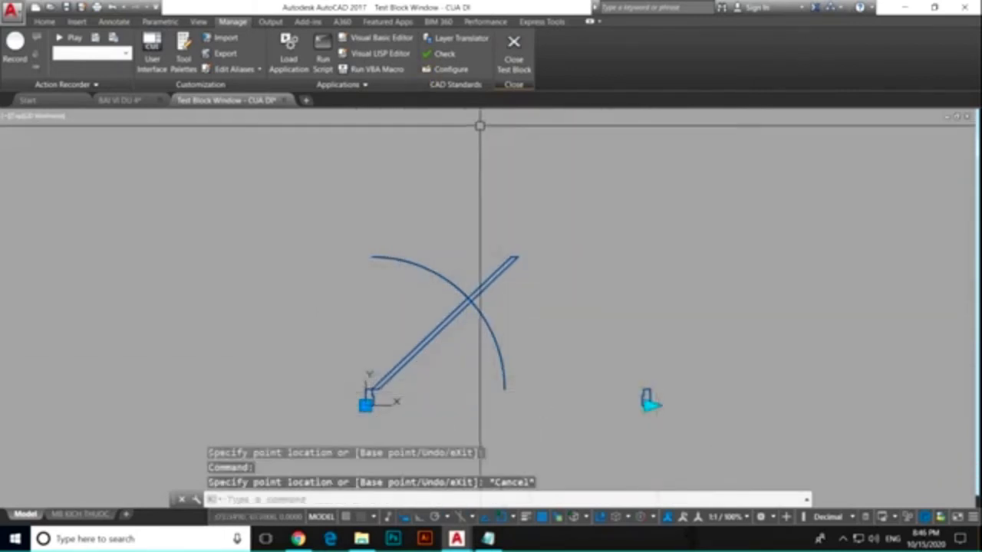
# - Close the test window and set Chain Actions to Yes for Distance2 in Properties
pyautogui.click(513, 50)
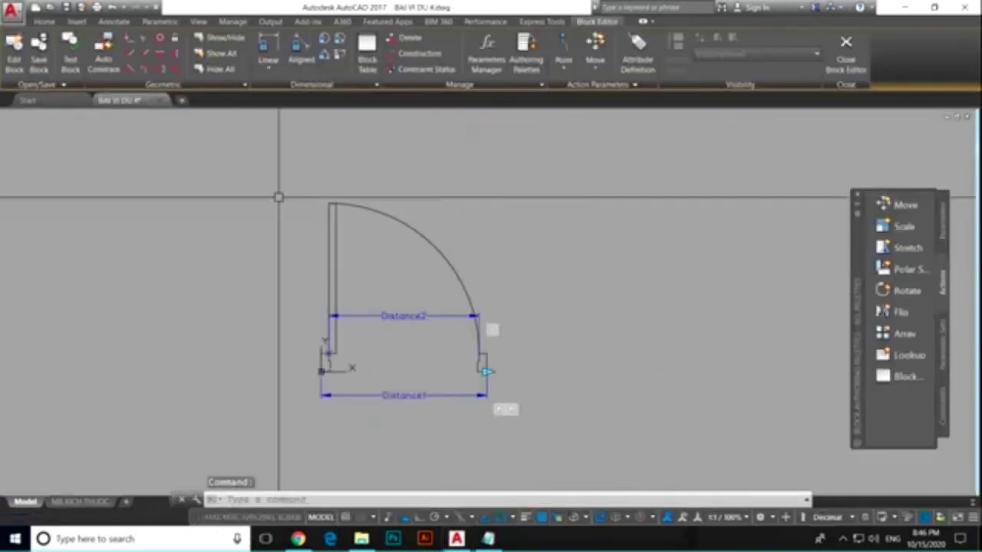
pyautogui.moveTo(607, 283); pyautogui.dragTo(597, 269, button='middle')
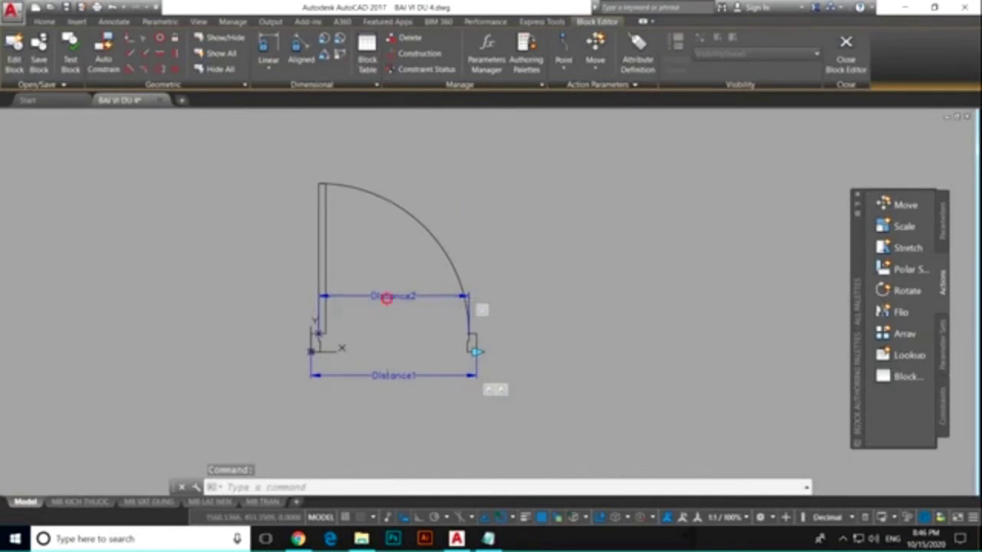
pyautogui.click(387, 295)
pyautogui.hotkey('ctrl', '1')
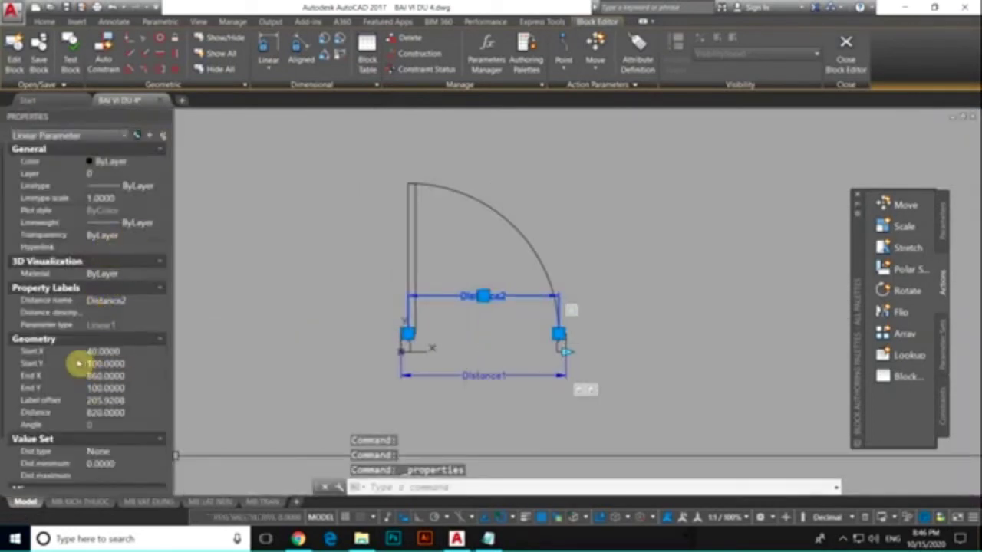
pyautogui.scroll(-2, 97, 441)
pyautogui.scroll(-2, 97, 440)
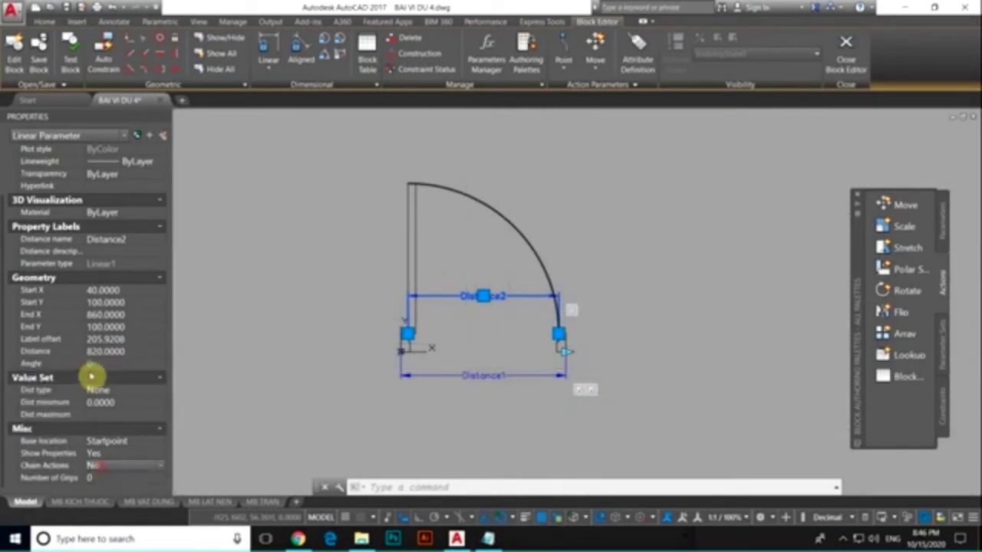
pyautogui.click(102, 477)
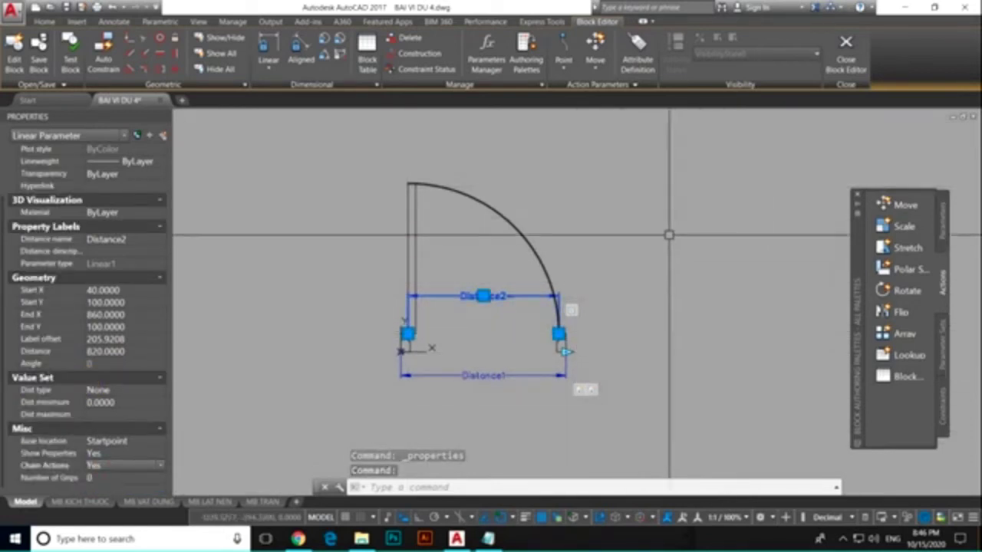
pyautogui.press('Escape')
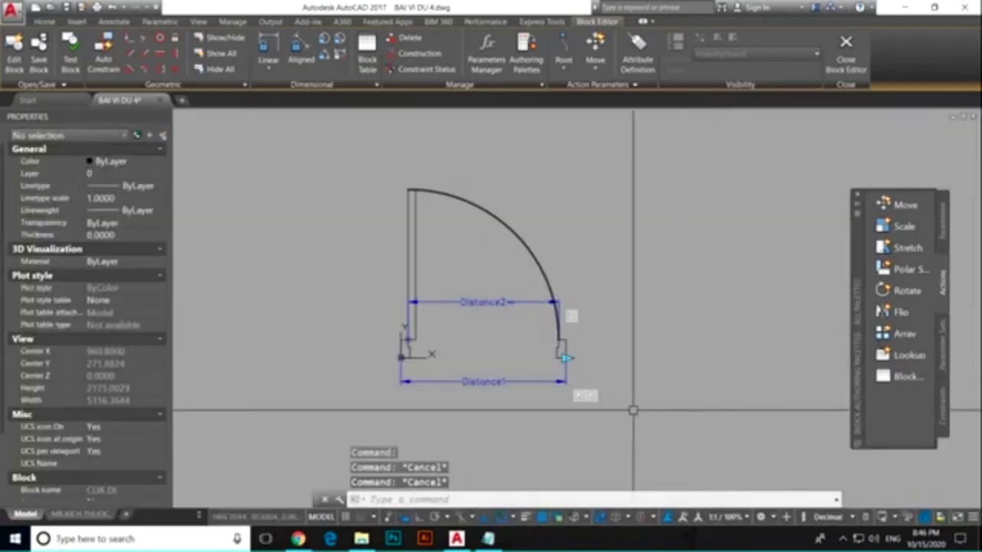
pyautogui.scroll(2, 592, 430)
# - Set the leaf stretch action's angle offset to 90
pyautogui.click(582, 377)
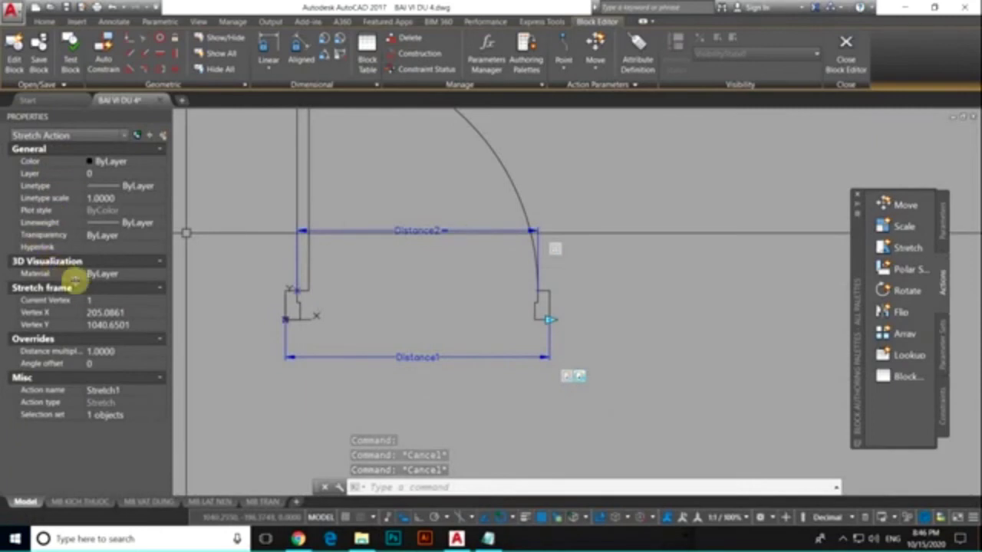
pyautogui.click(104, 363)
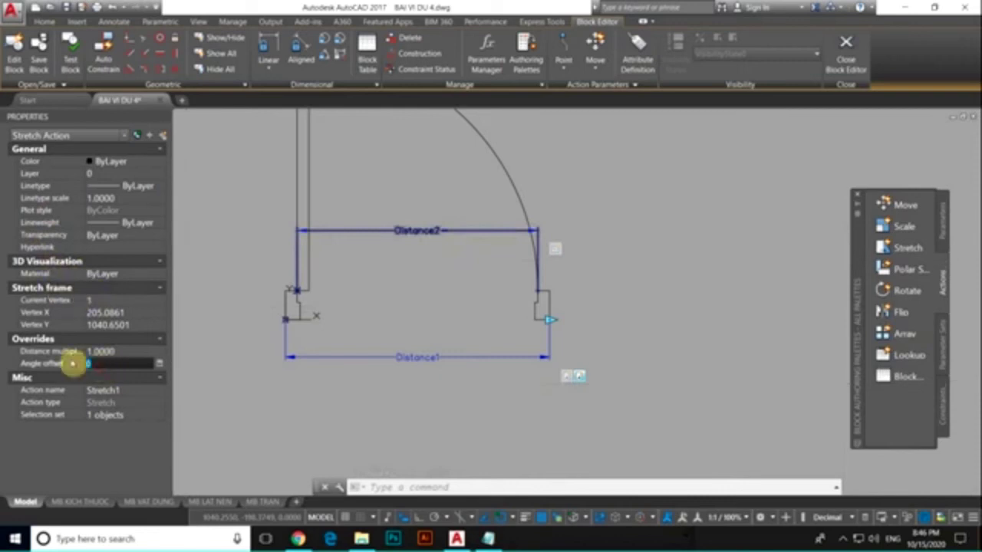
pyautogui.write('90')
pyautogui.press('Return')
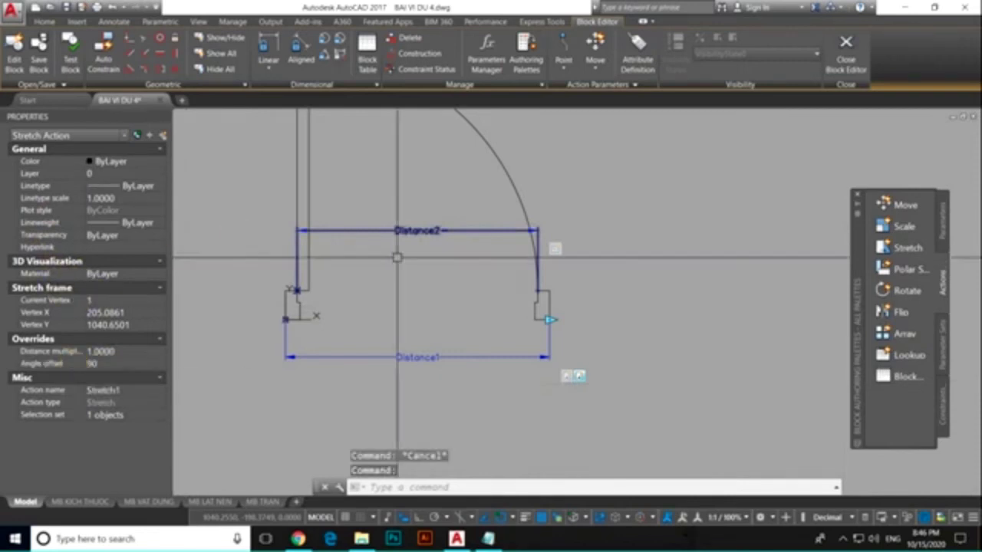
pyautogui.scroll(-2, 587, 319)
pyautogui.moveTo(629, 274); pyautogui.dragTo(590, 302, button='middle')
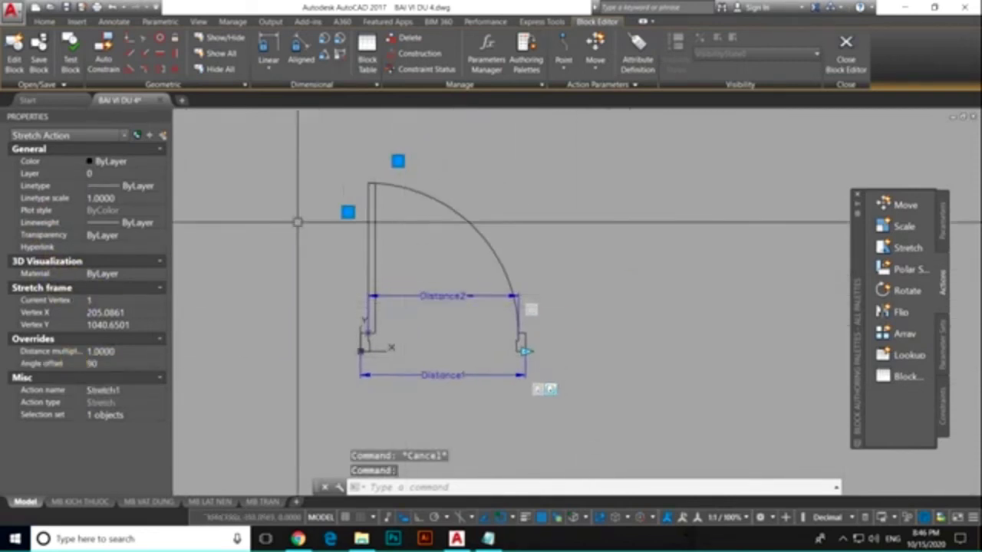
pyautogui.click(69, 61)
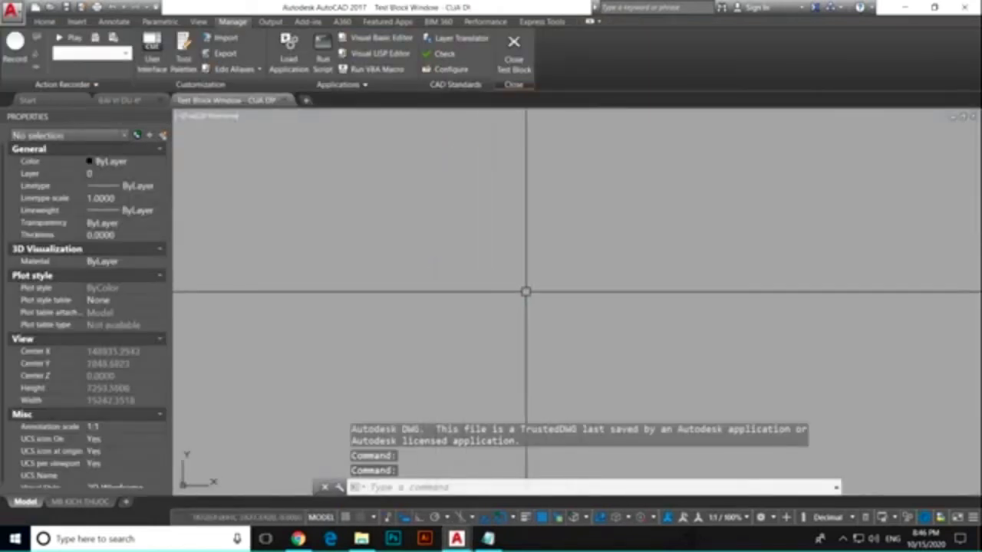
# - Zoom to extents in the test window and select the CUA DI block
pyautogui.write('z')
pyautogui.press('Return')
pyautogui.write('e')
pyautogui.press('Return')
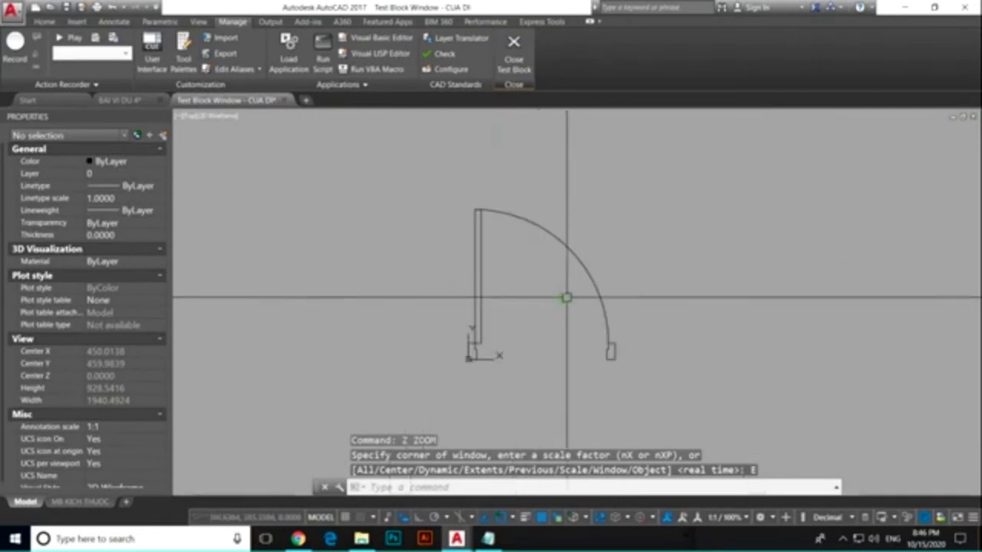
pyautogui.click(580, 318)
pyautogui.click(493, 288)
pyautogui.click(583, 359)
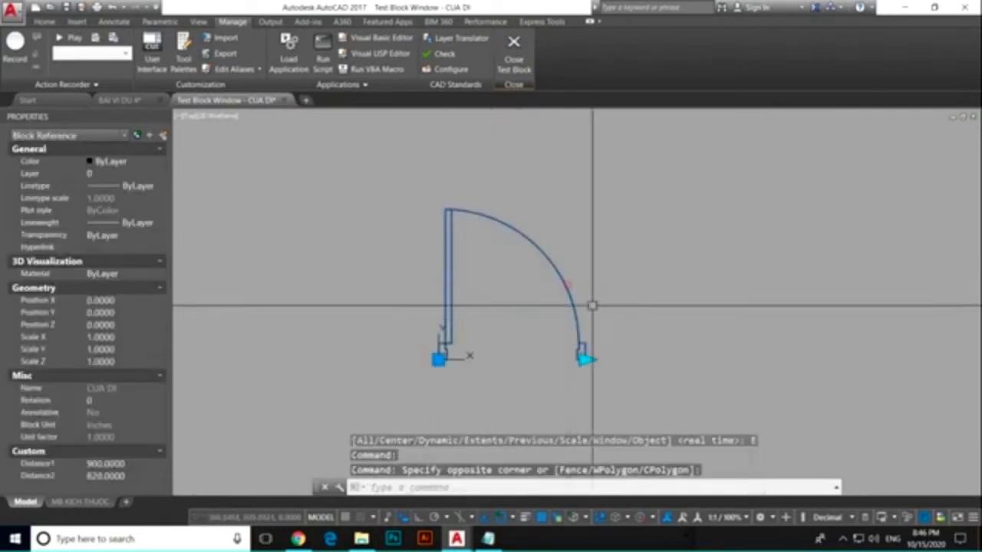
# - Drag the width grip much wider, then back narrower, and close the test window
pyautogui.click(585, 359)
pyautogui.click(674, 358)
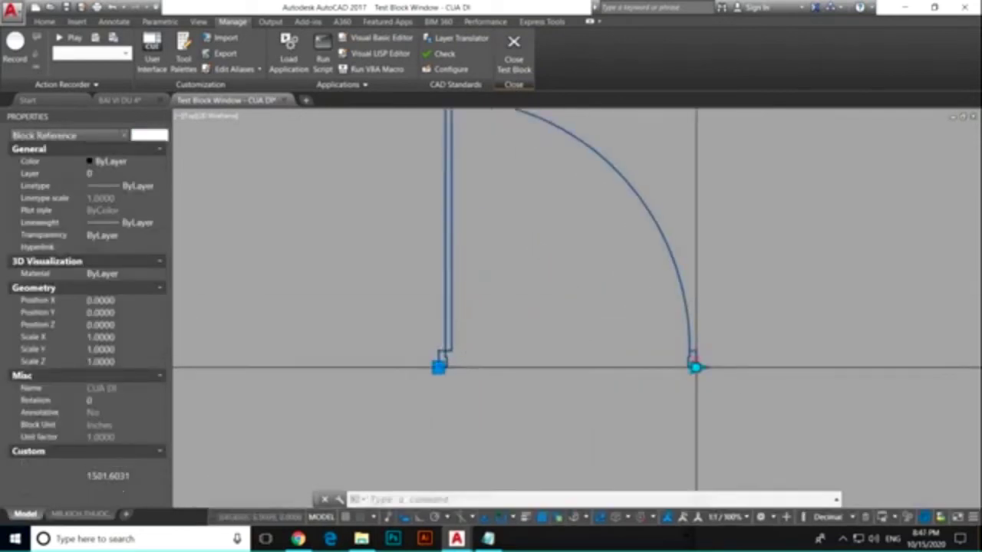
pyautogui.click(695, 366)
pyautogui.click(573, 373)
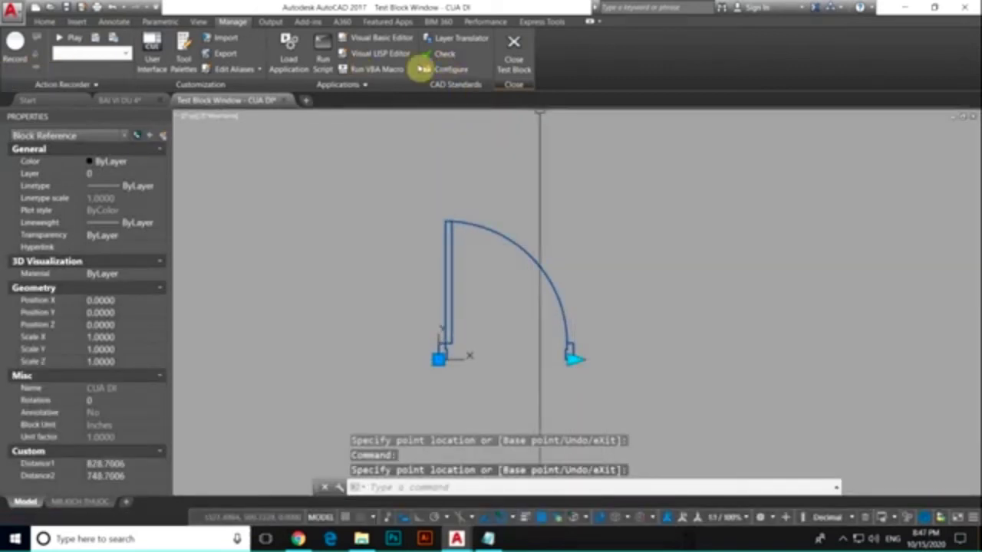
pyautogui.click(513, 51)
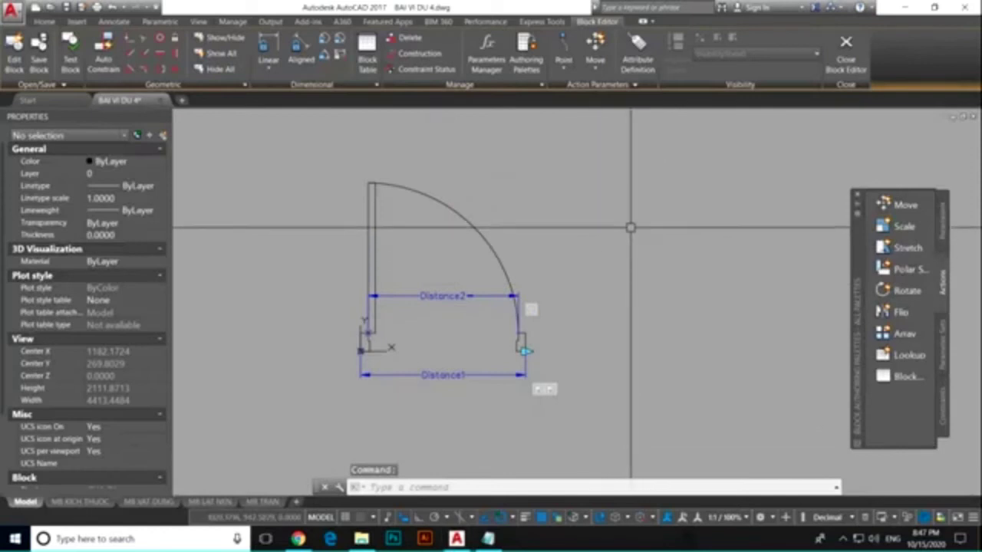
pyautogui.click(438, 376)
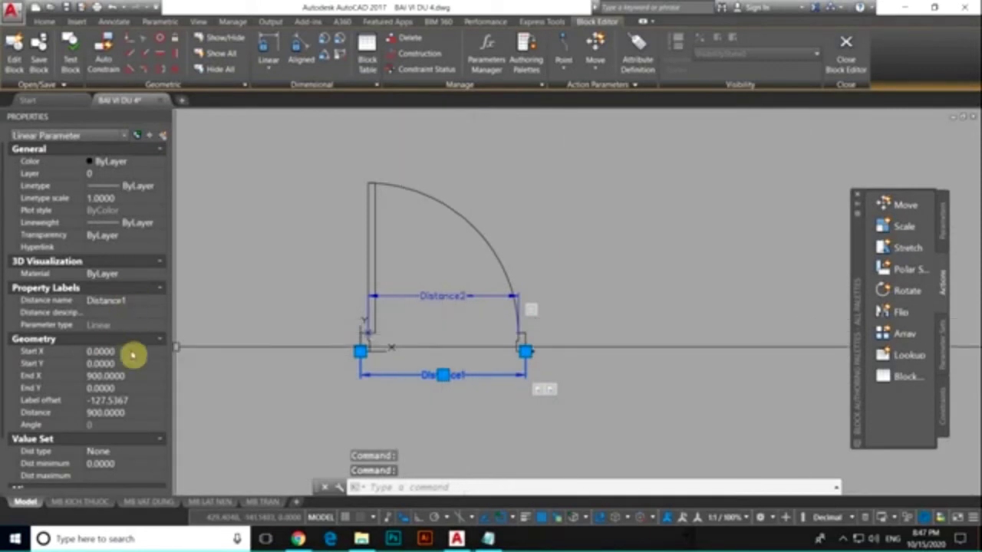
# - Set Distance1's distance type to List with the values 700, 800 and 900
pyautogui.scroll(-3, 85, 351)
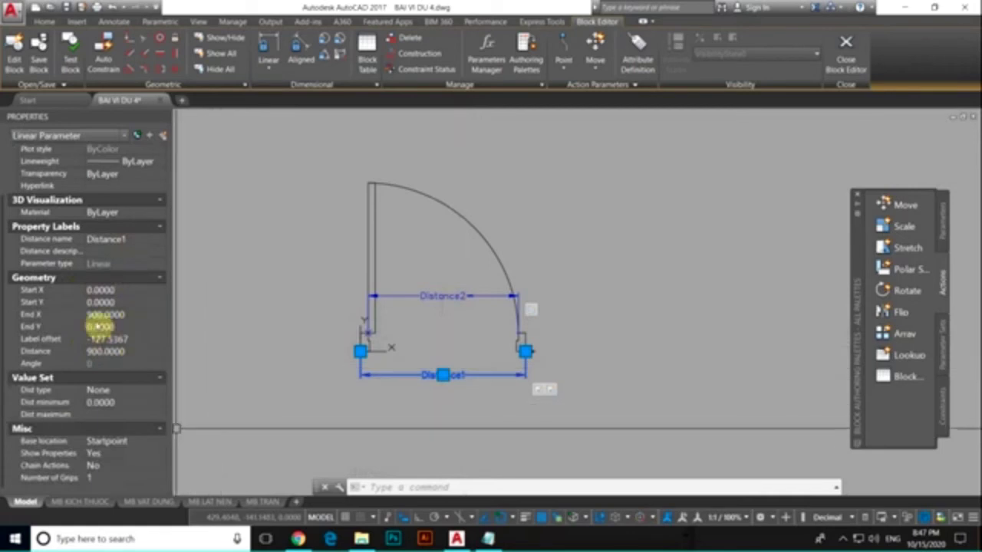
pyautogui.click(114, 392)
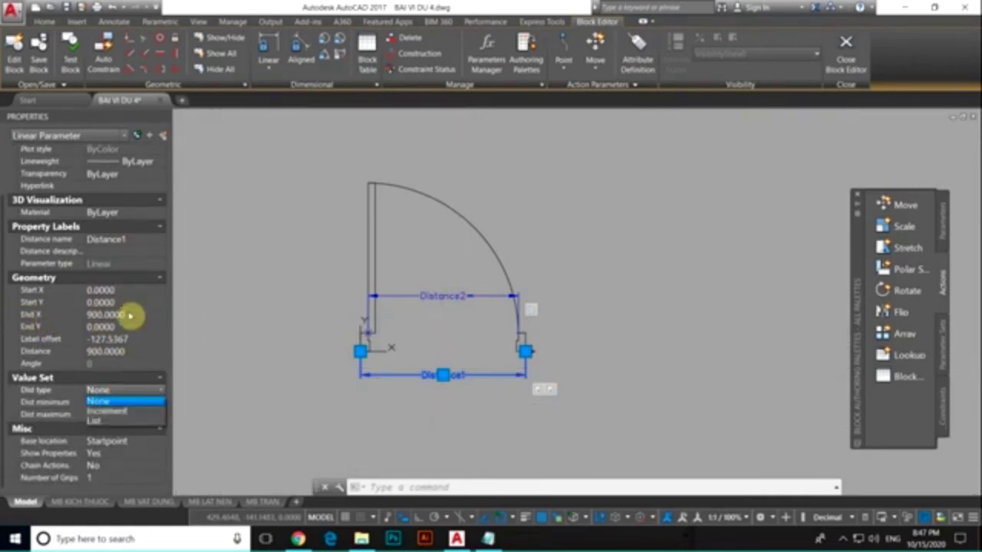
pyautogui.click(102, 422)
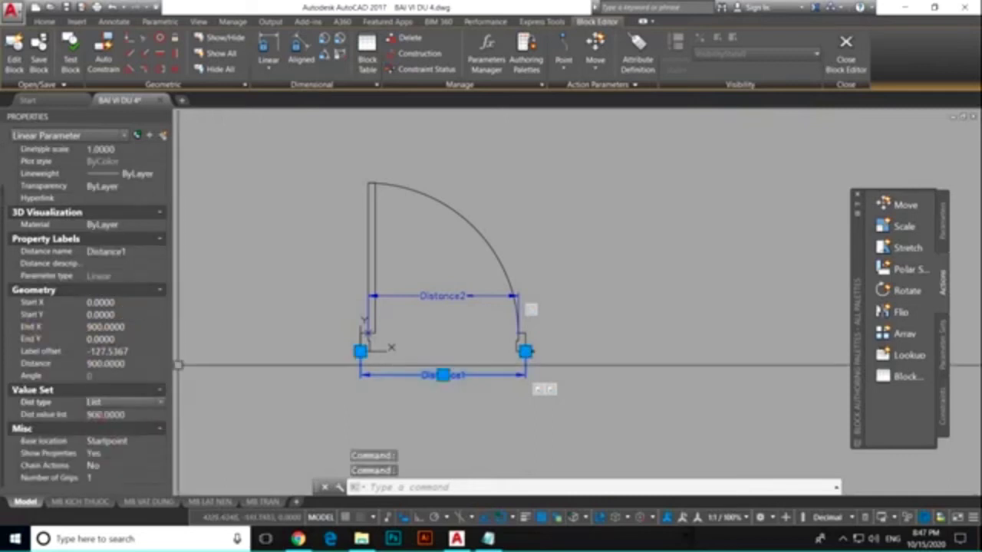
pyautogui.click(161, 403)
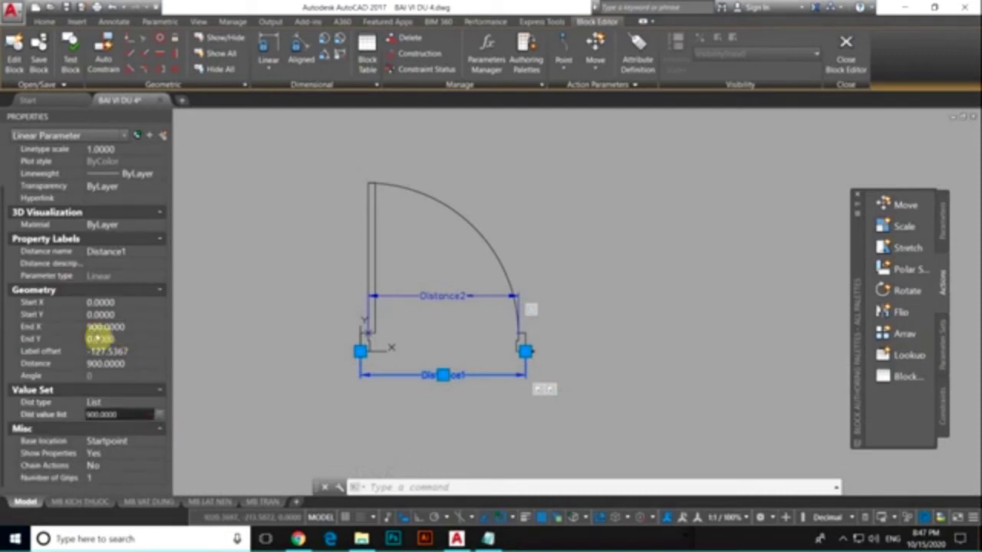
pyautogui.click(159, 414)
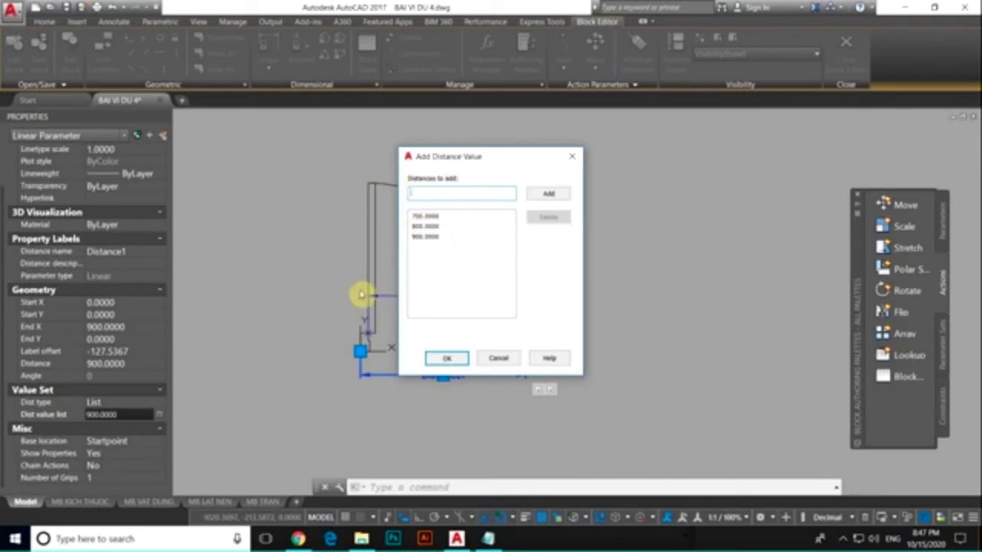
pyautogui.click(448, 358)
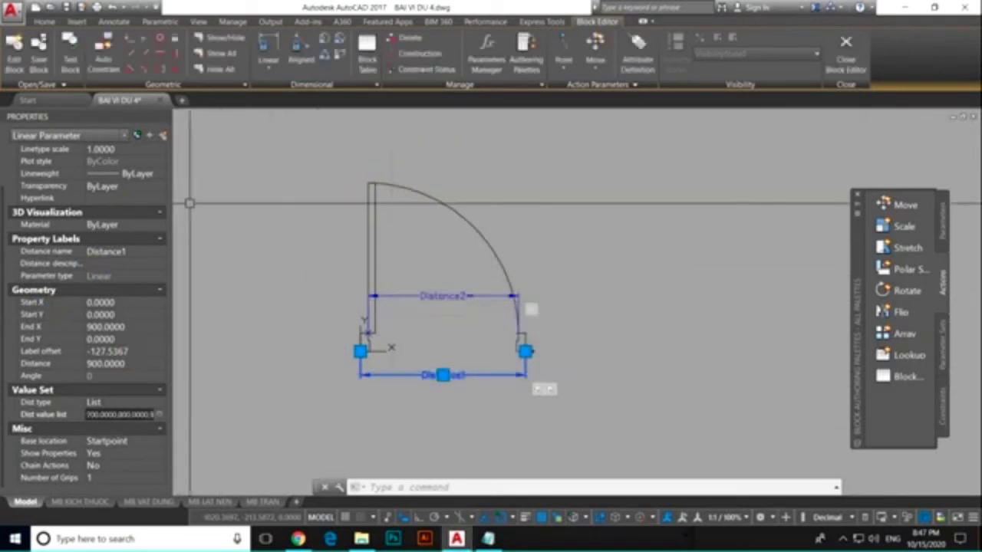
# - Open the Test Block window and zoom to the extents of the door
pyautogui.click(70, 54)
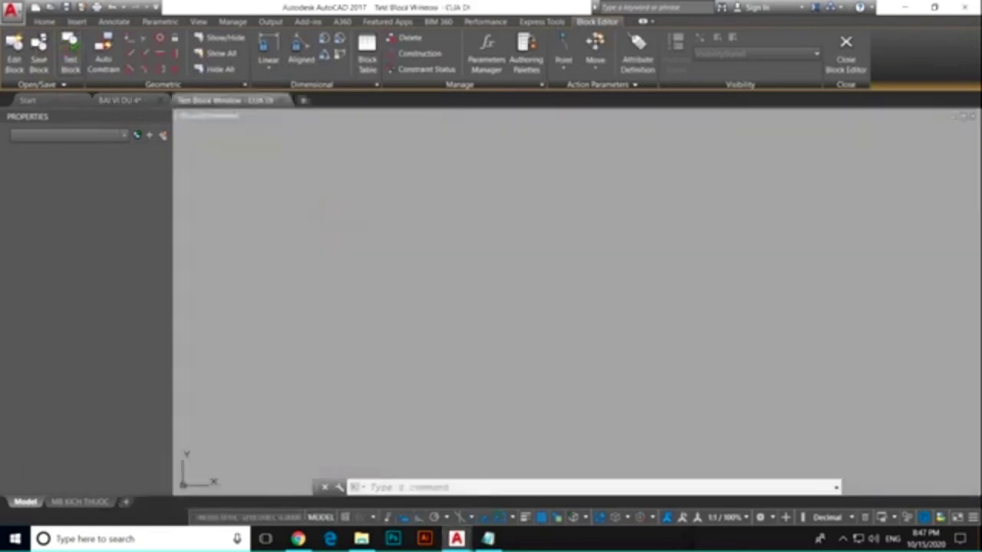
pyautogui.write('z')
pyautogui.press('Return')
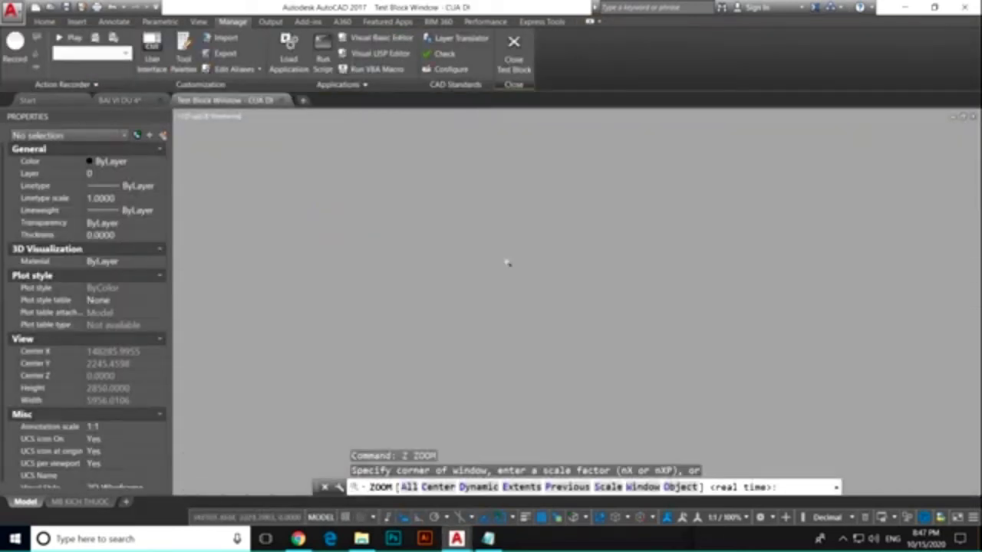
pyautogui.write('e')
pyautogui.press('Return')
# - Drag the door's width grip to 700, 800 and back to 900, then deselect
pyautogui.click(529, 281)
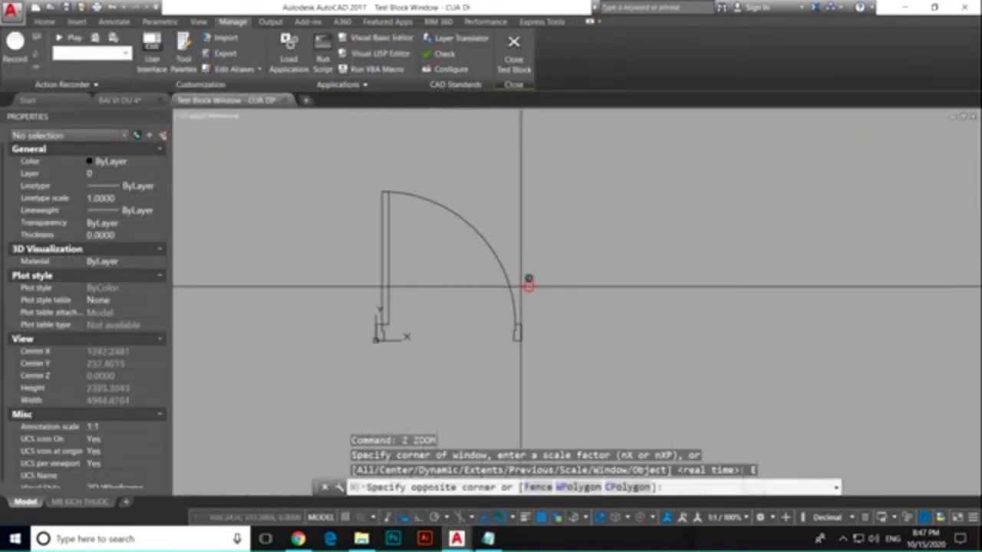
pyautogui.click(448, 263)
pyautogui.click(522, 341)
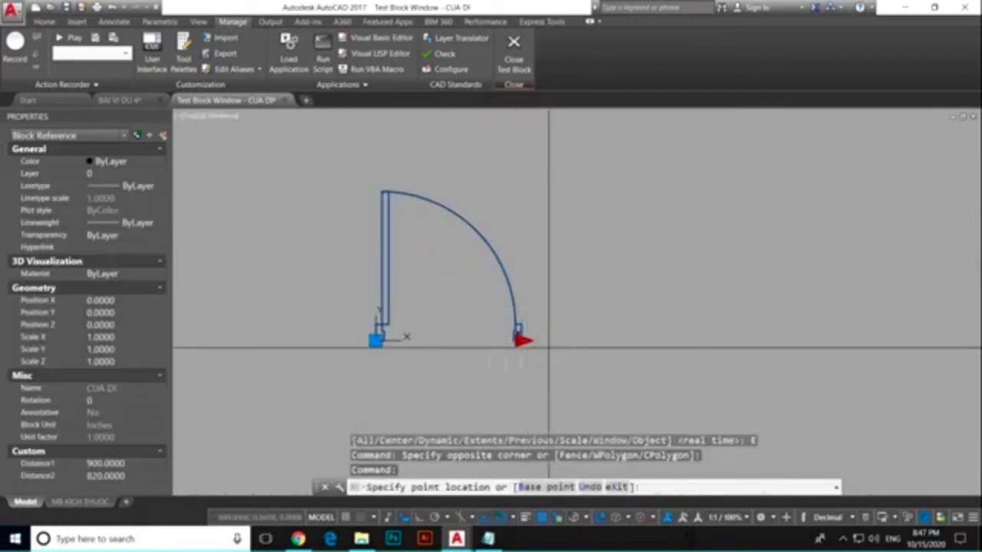
pyautogui.click(520, 340)
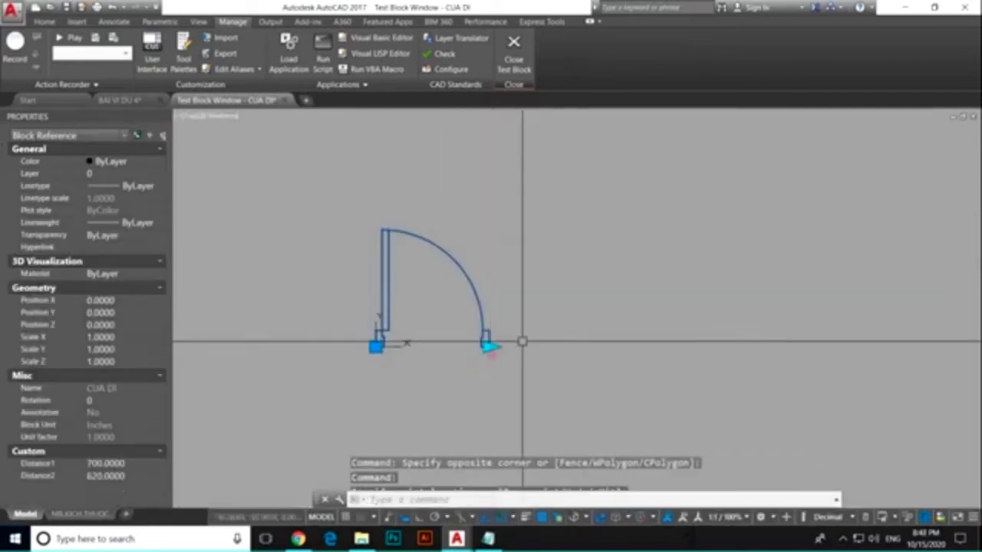
pyautogui.click(494, 342)
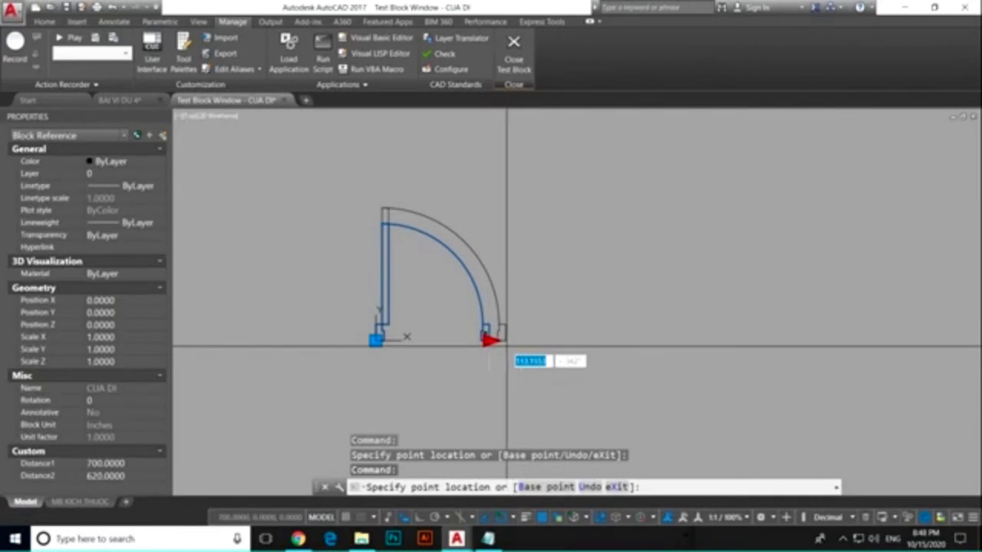
pyautogui.click(505, 345)
pyautogui.click(507, 345)
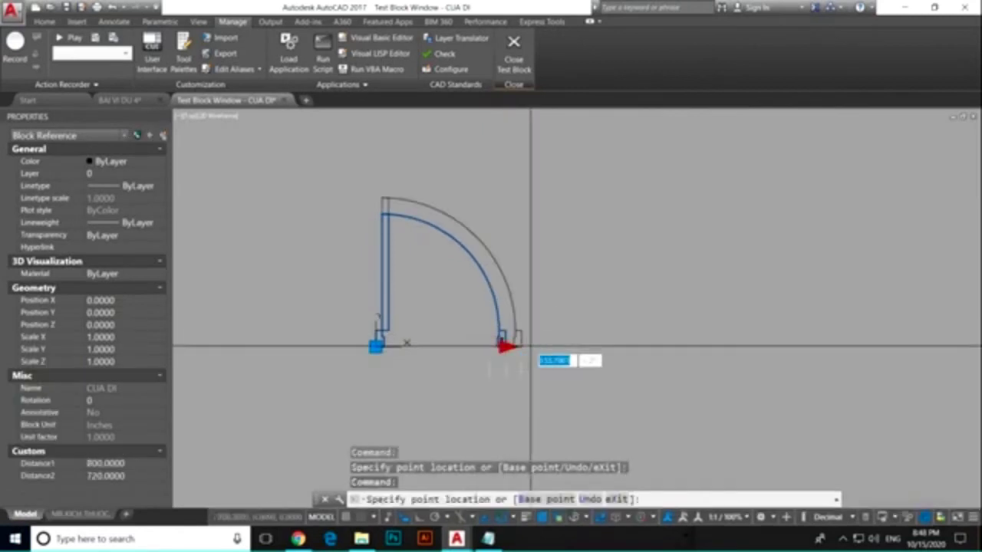
pyautogui.click(526, 347)
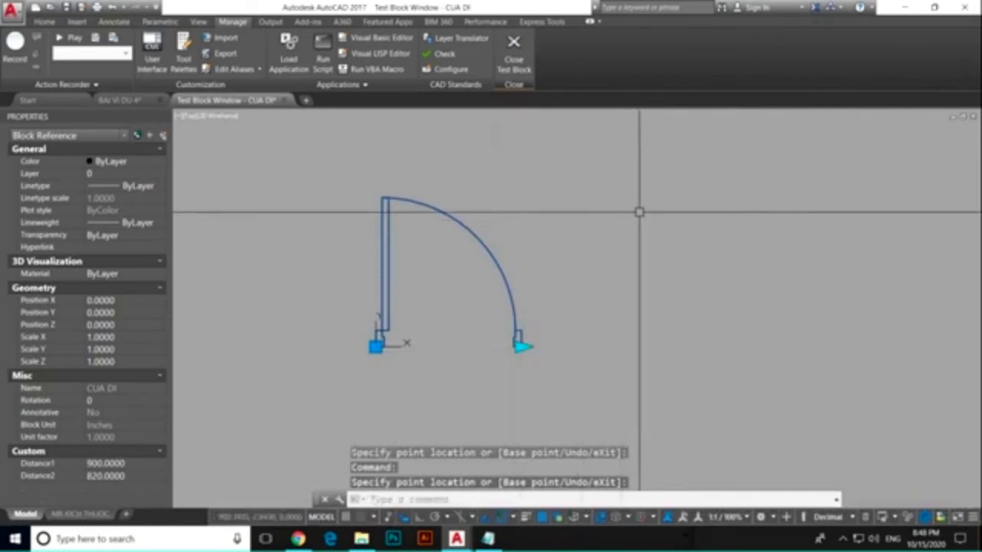
pyautogui.press('Escape')
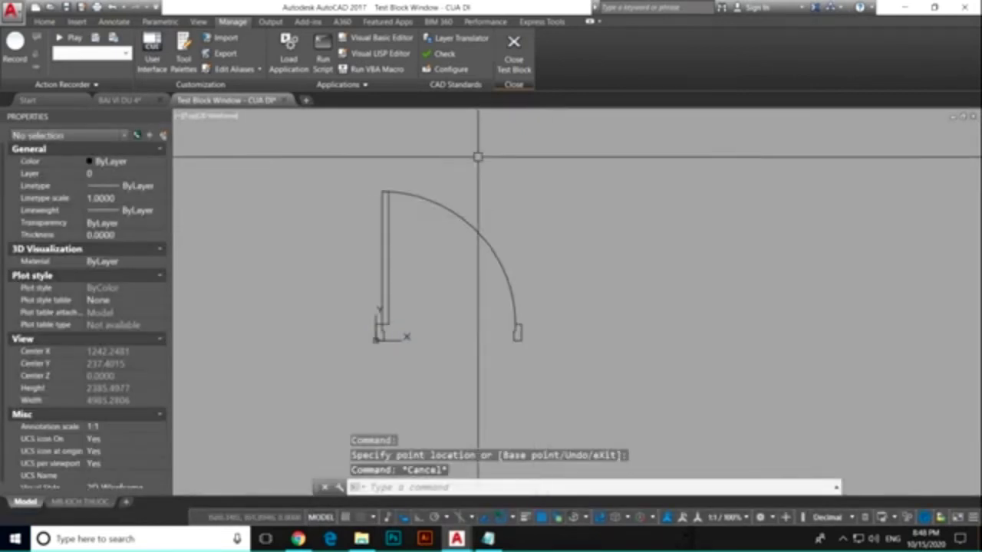
# - Close the test window and add a rotation parameter at the hinge corner with 0° default
pyautogui.click(513, 54)
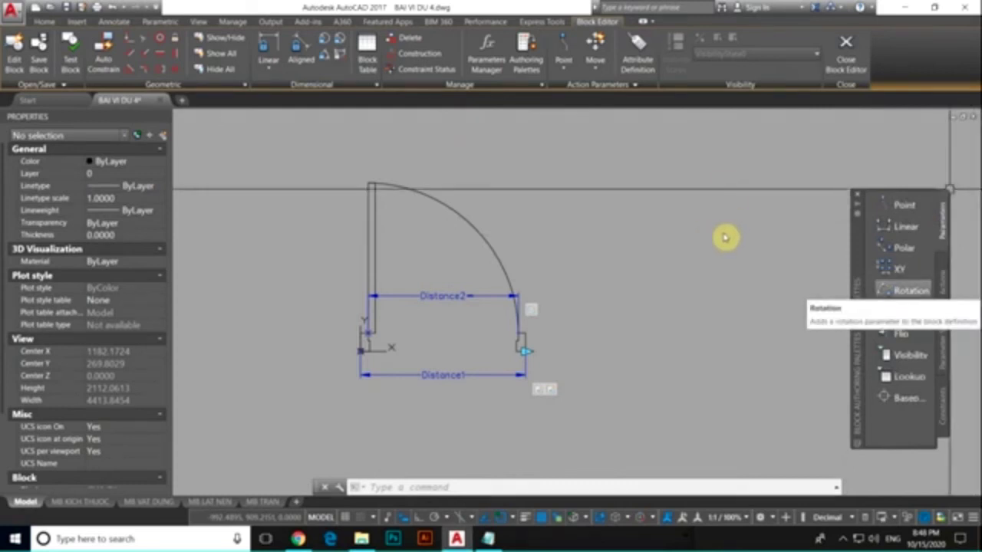
pyautogui.click(905, 292)
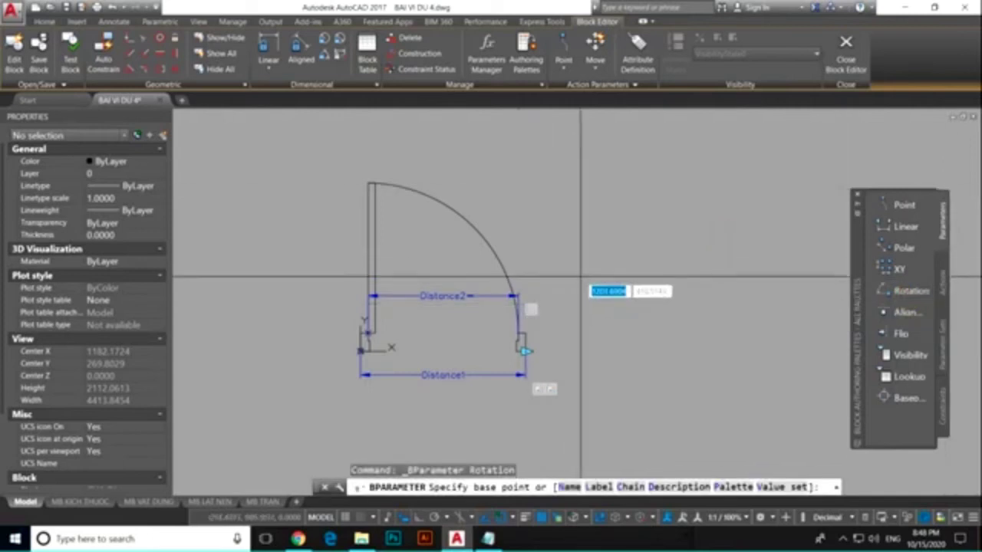
pyautogui.click(362, 350)
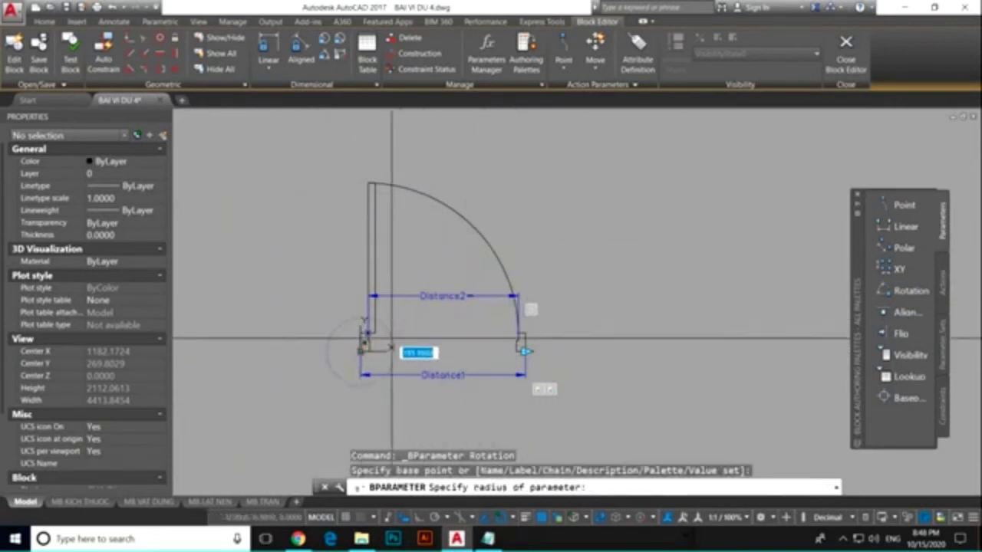
pyautogui.scroll(2, 361, 351)
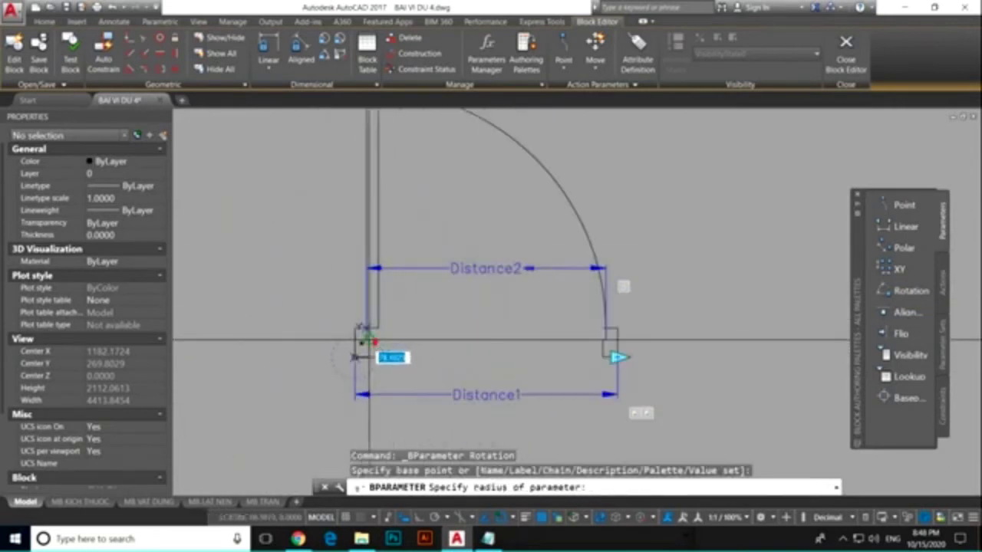
pyautogui.click(422, 331)
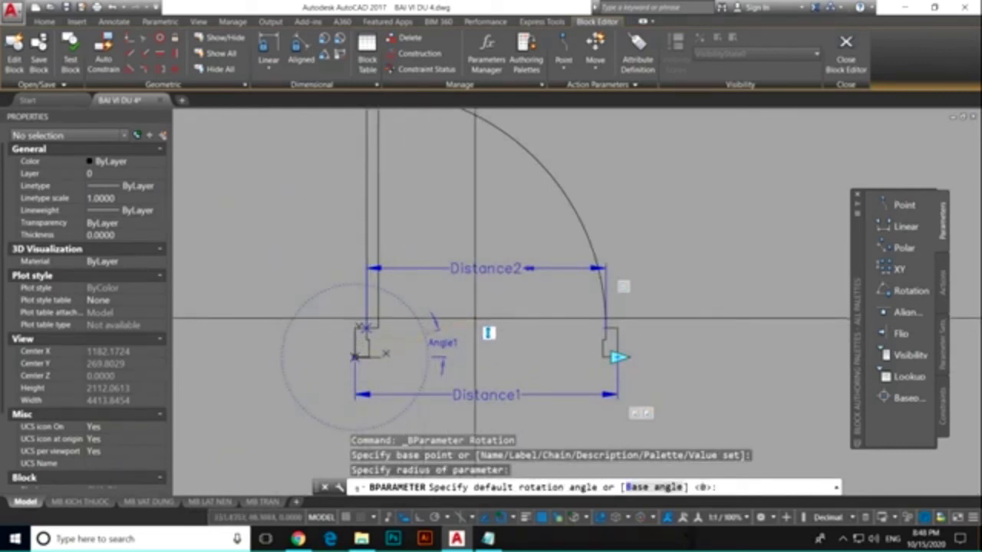
pyautogui.press('Return')
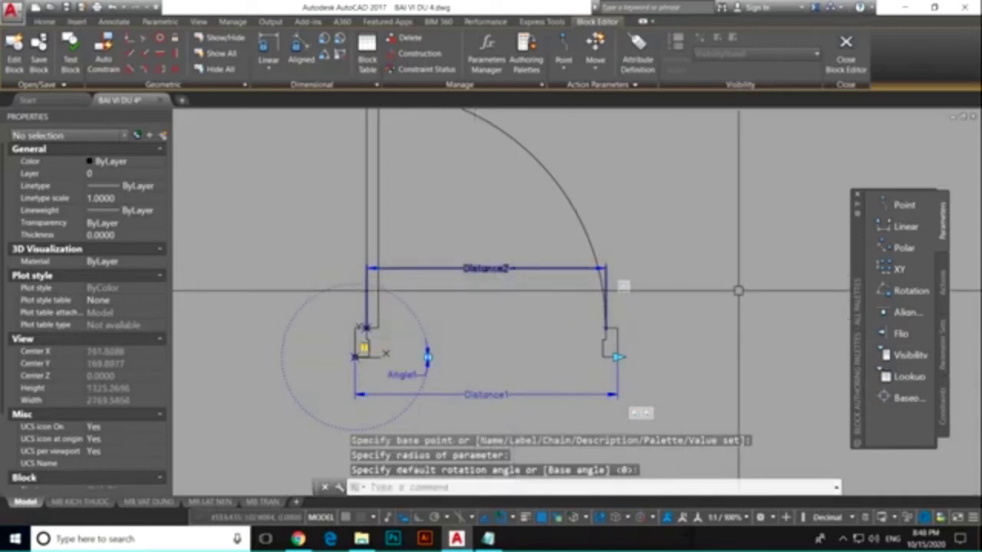
pyautogui.click(943, 281)
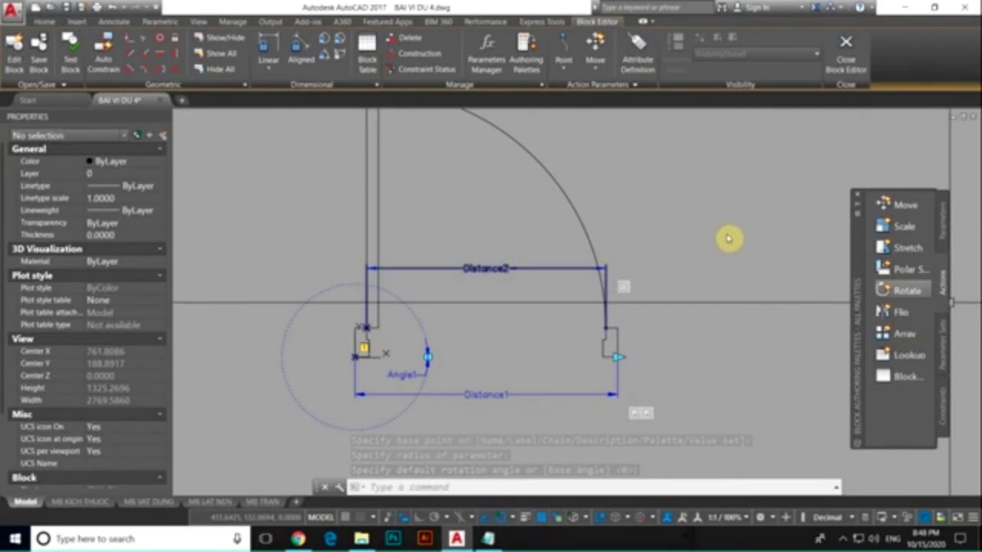
pyautogui.click(904, 290)
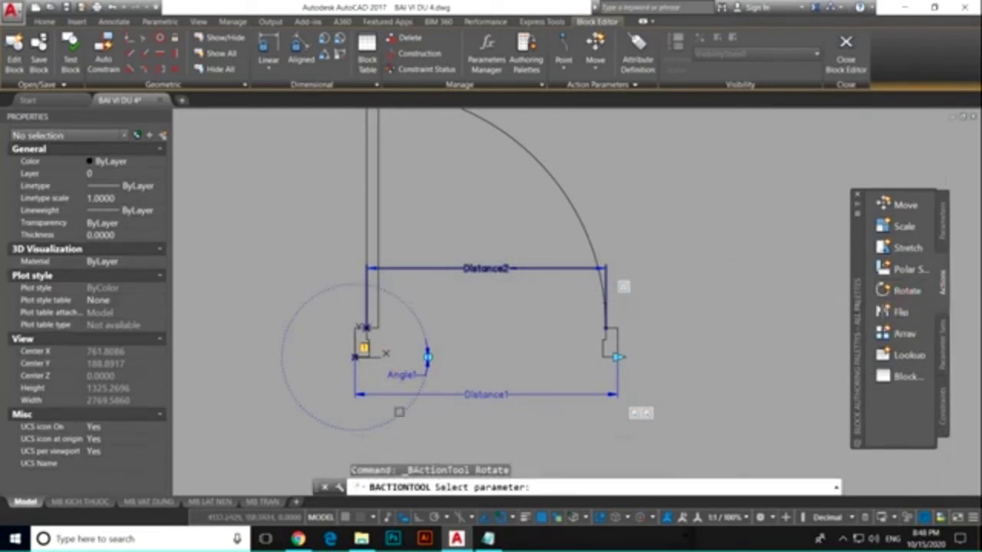
pyautogui.click(403, 375)
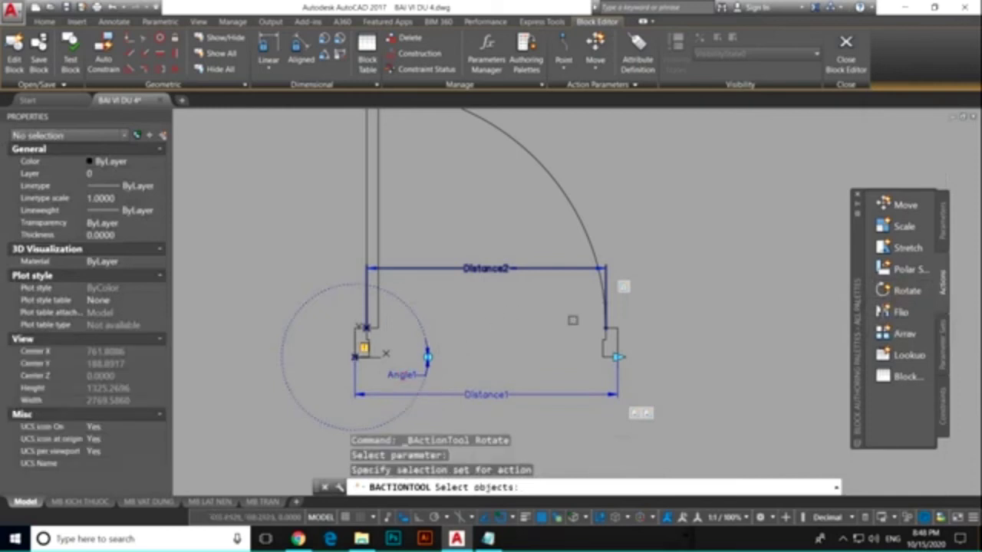
pyautogui.scroll(-2, 618, 374)
pyautogui.click(695, 434)
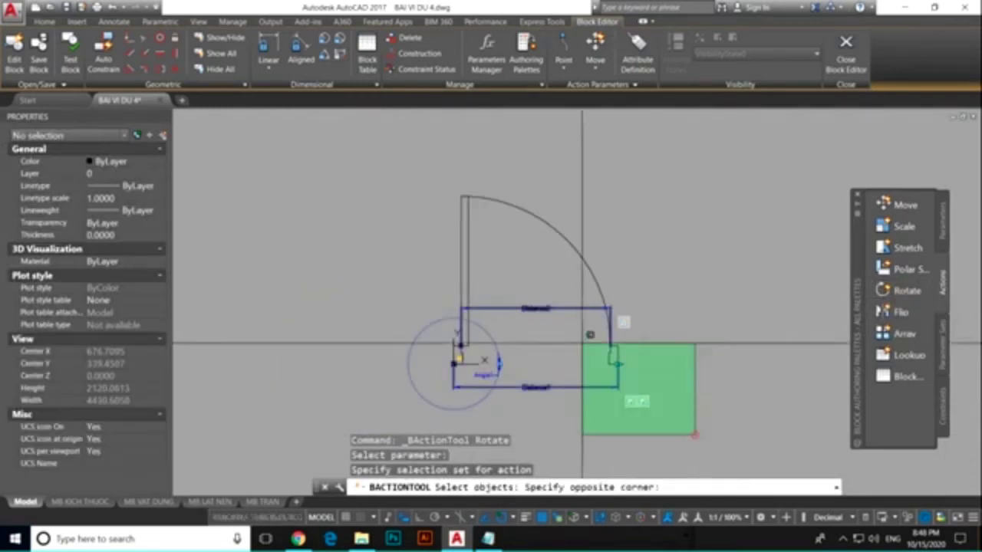
pyautogui.click(296, 203)
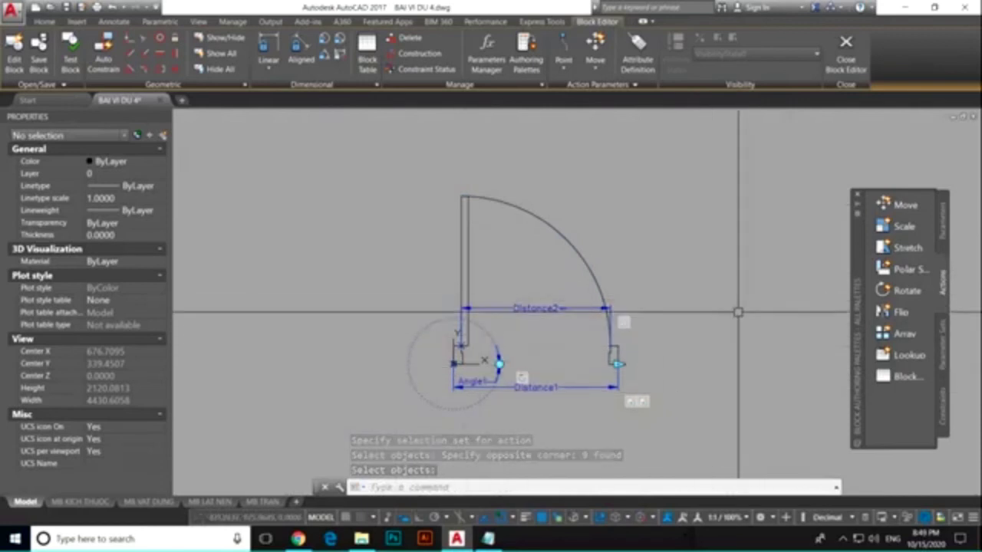
pyautogui.hotkey('ctrl', 'z')
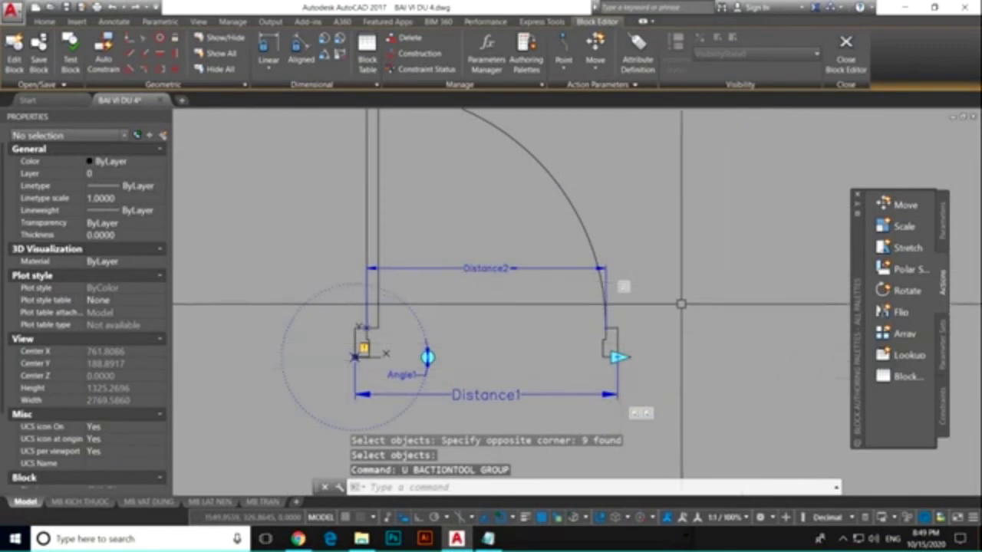
pyautogui.scroll(-3, 681, 305)
pyautogui.scroll(1, 718, 278)
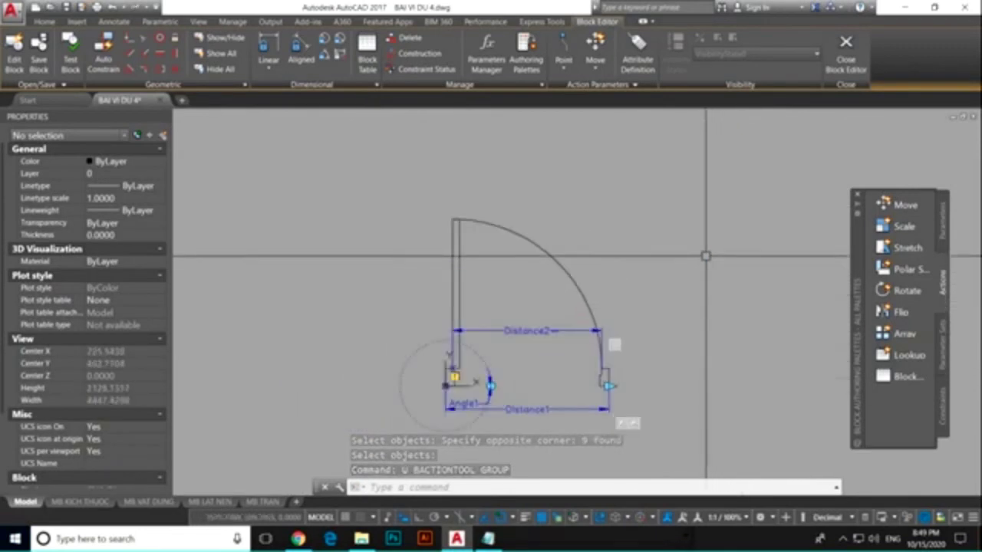
pyautogui.moveTo(477, 420); pyautogui.dragTo(480, 359, button='middle')
pyautogui.click(465, 341)
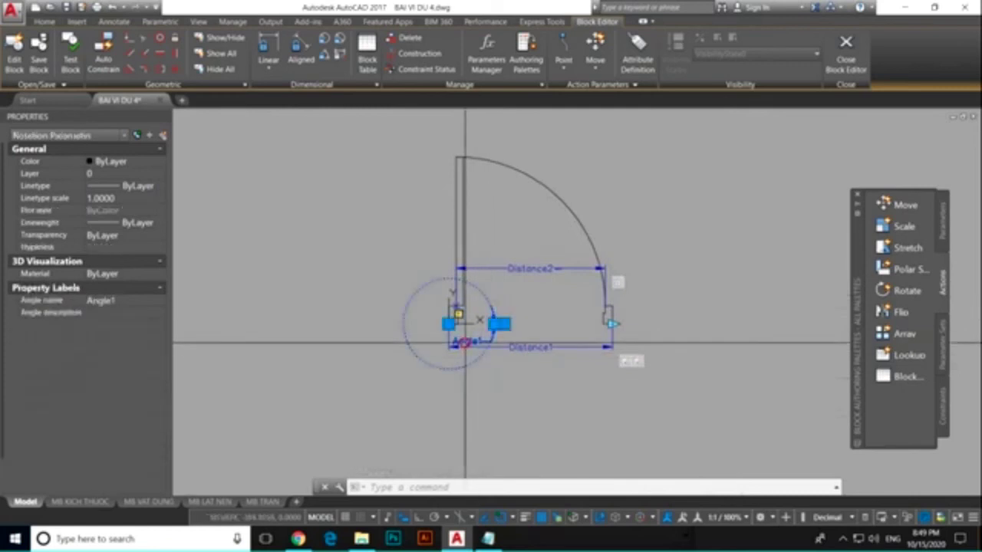
pyautogui.rightClick(464, 343)
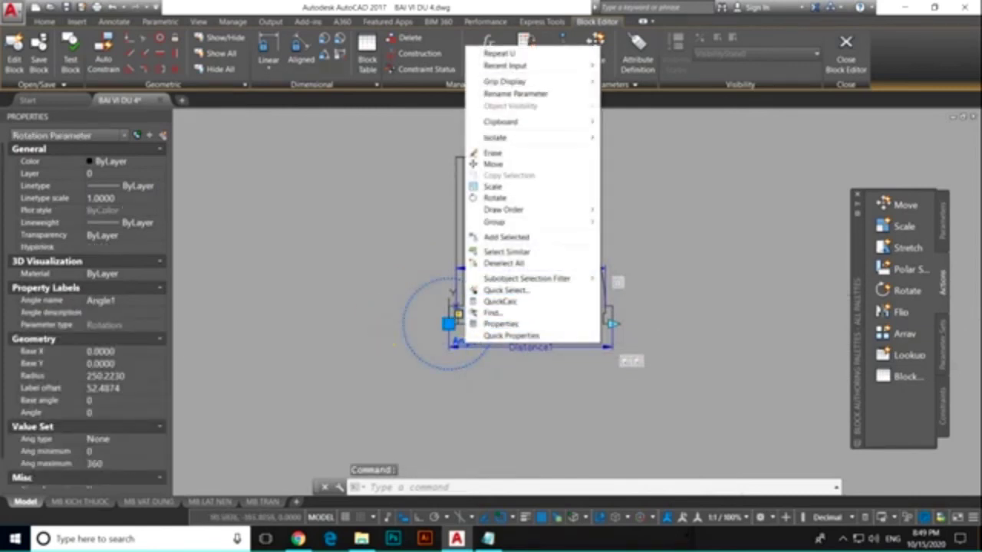
pyautogui.press('Escape')
pyautogui.scroll(1, 467, 345)
pyautogui.scroll(3, 486, 311)
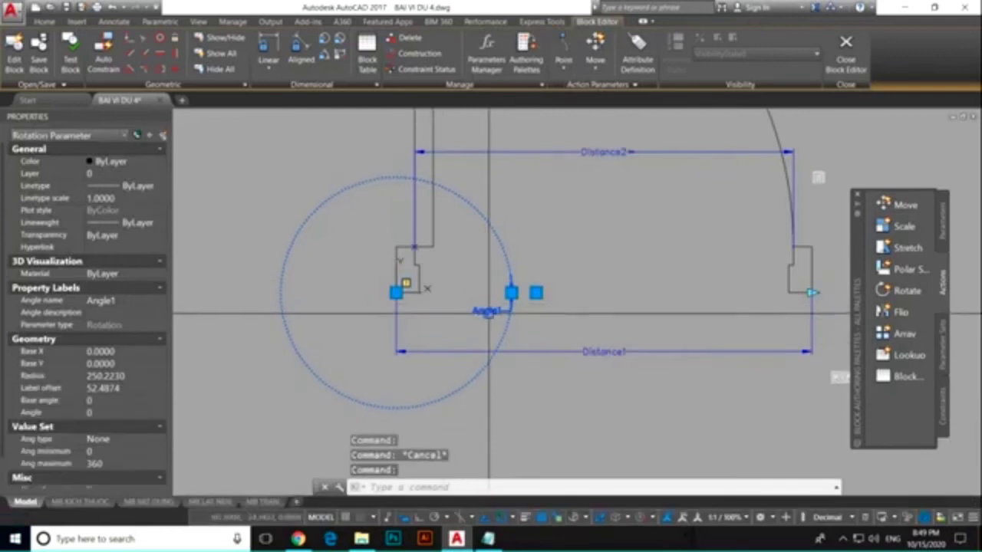
pyautogui.rightClick(489, 313)
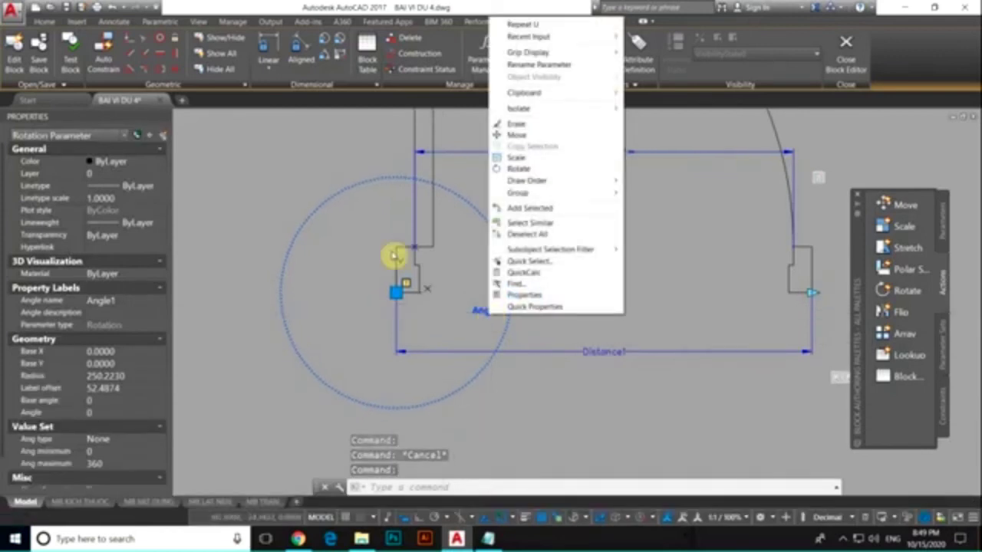
pyautogui.press('Escape')
pyautogui.scroll(-3, 429, 376)
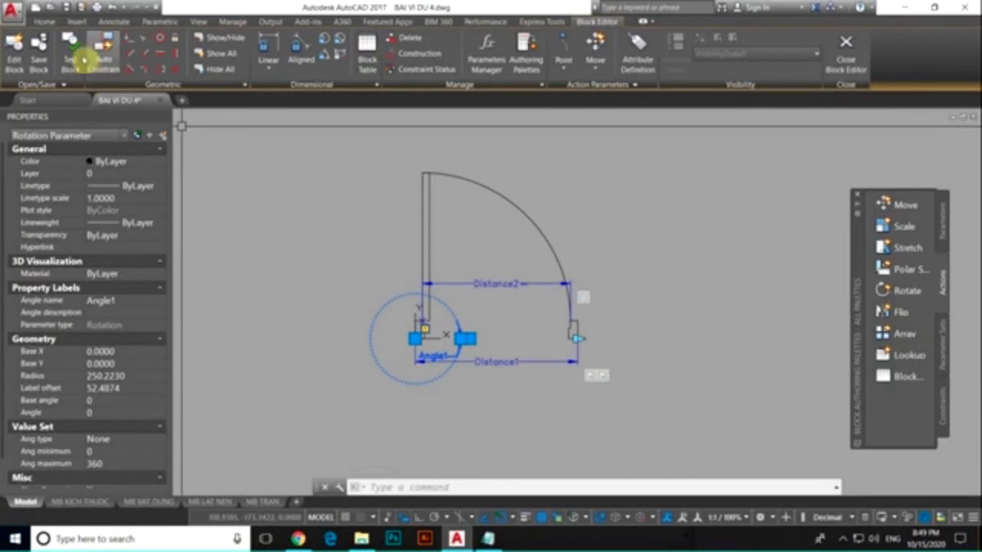
pyautogui.click(55, 48)
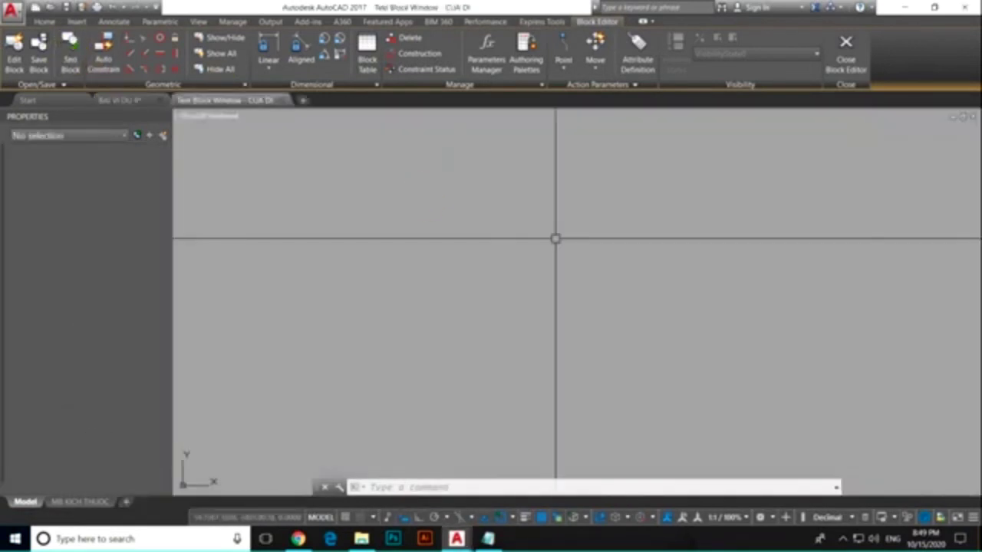
pyautogui.write('z')
pyautogui.press('Return')
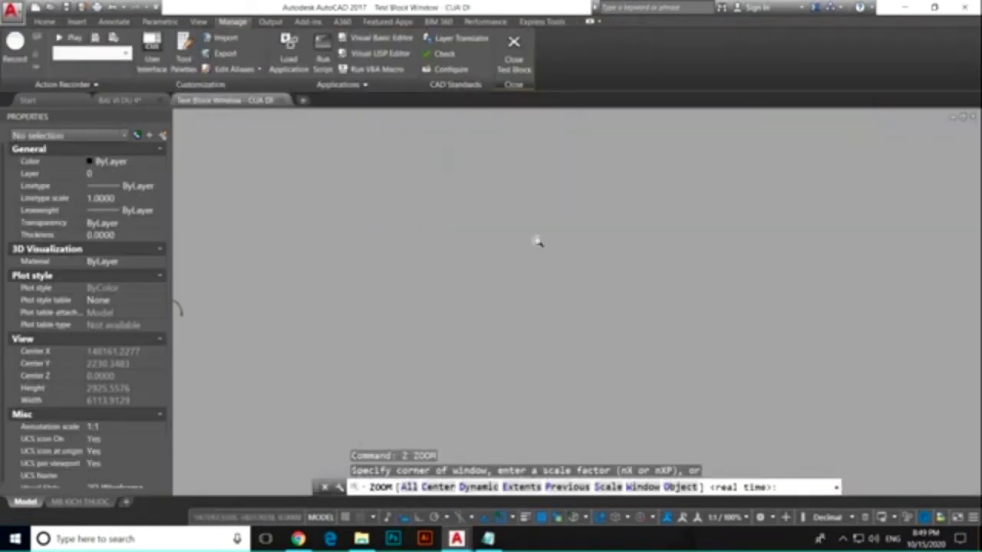
pyautogui.write('e')
pyautogui.press('Return')
pyautogui.click(519, 270)
pyautogui.click(432, 212)
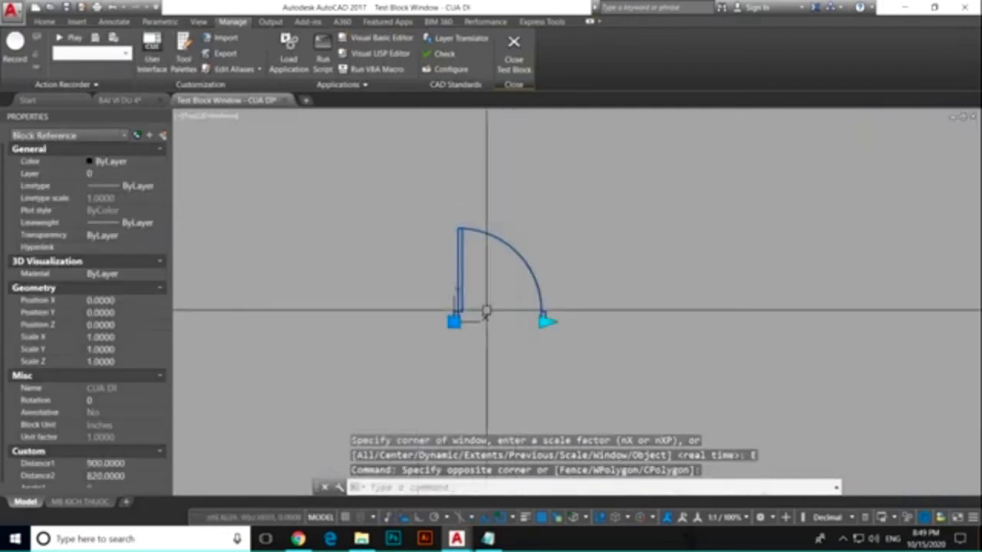
pyautogui.click(454, 321)
pyautogui.press('Escape')
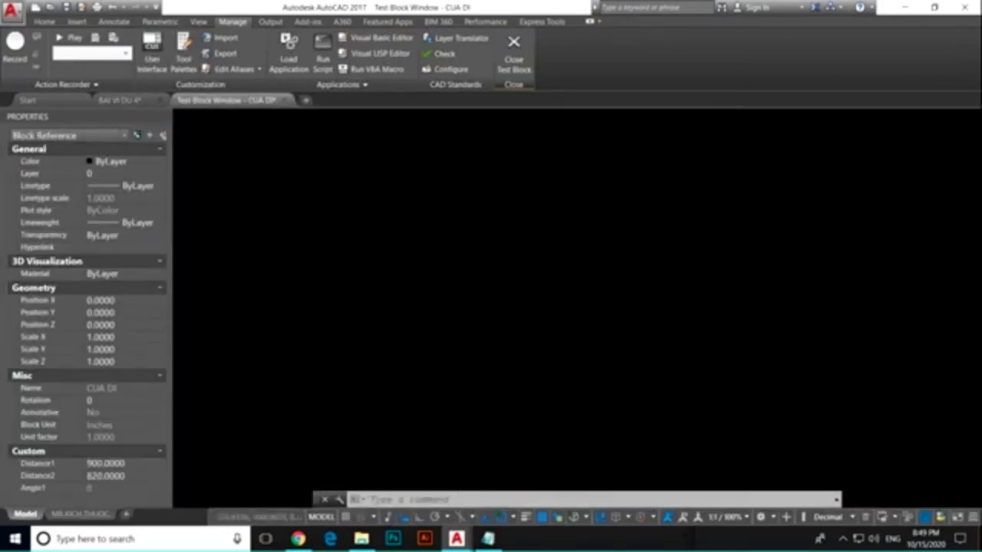
pyautogui.scroll(4, 475, 316)
pyautogui.scroll(-2, 471, 323)
pyautogui.scroll(-2, 471, 323)
pyautogui.click(513, 54)
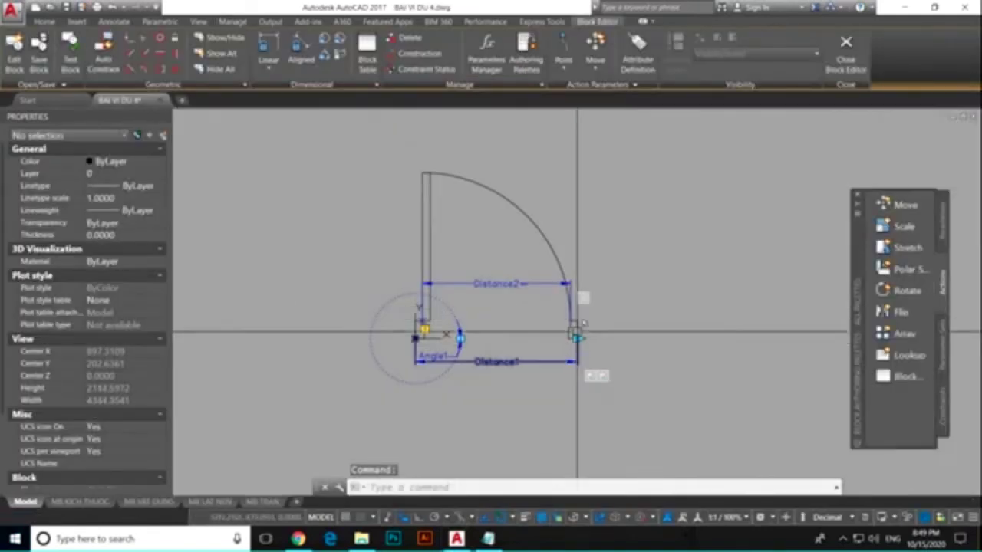
# - Delete the existing Angle1 rotation parameter
pyautogui.click(453, 315)
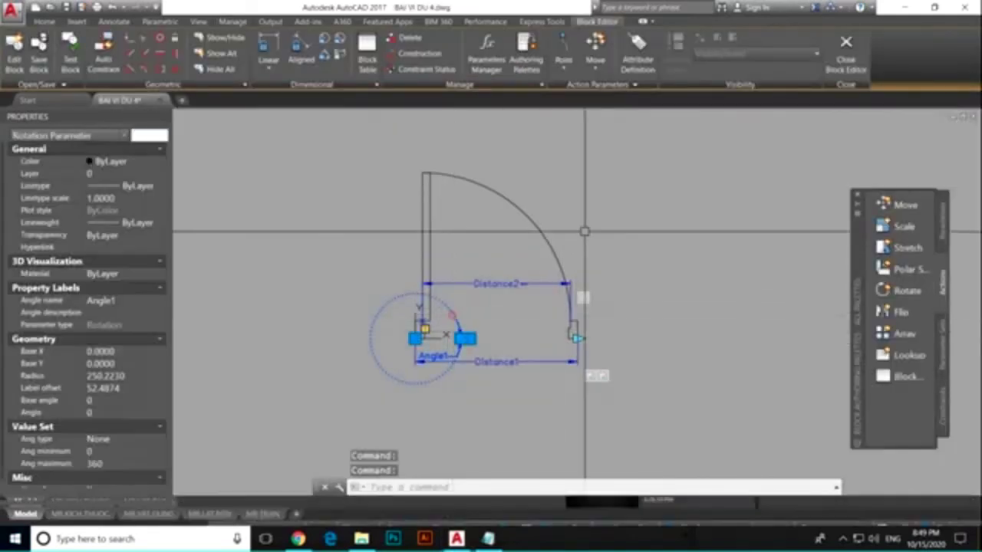
pyautogui.press('Delete')
pyautogui.moveTo(803, 321); pyautogui.dragTo(757, 330, button='middle')
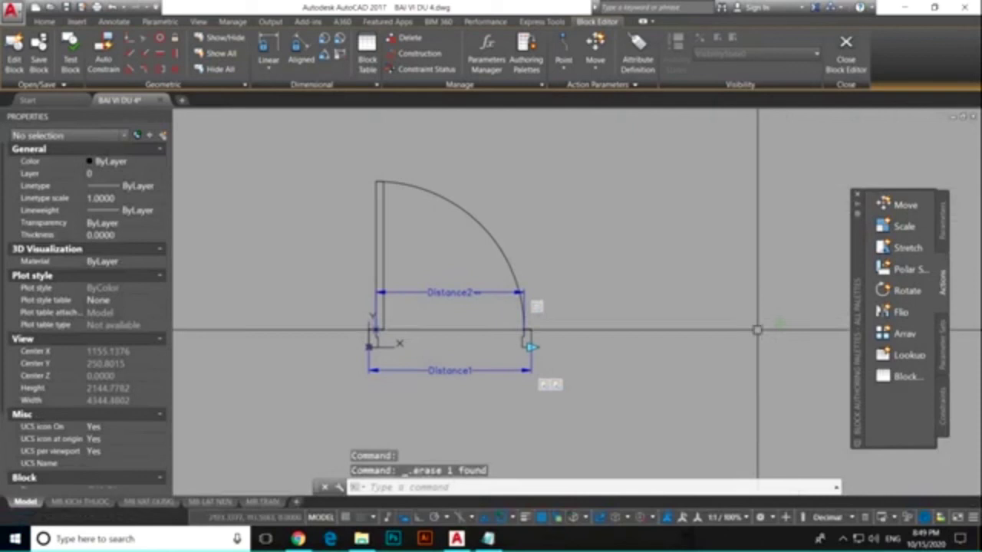
# - Add a new rotation parameter centred on the door's hinge corner with a 0° default angle
pyautogui.click(942, 223)
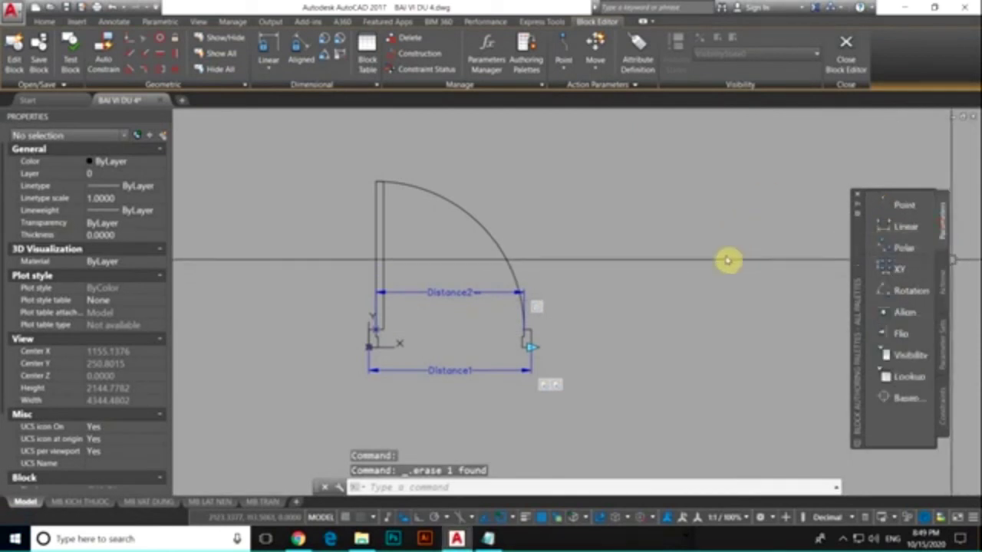
pyautogui.click(905, 288)
pyautogui.scroll(4, 390, 361)
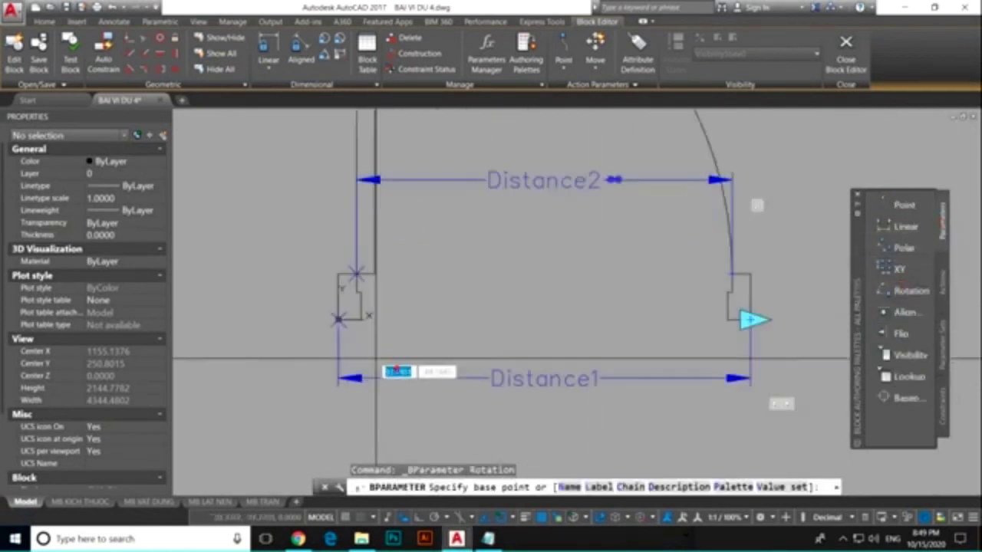
pyautogui.scroll(2, 377, 285)
pyautogui.click(314, 339)
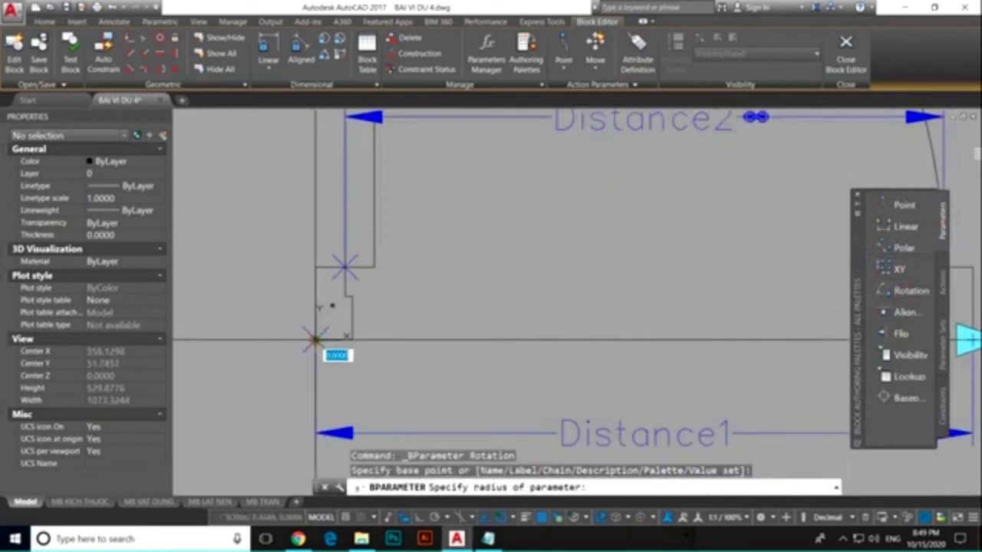
pyautogui.scroll(-2, 443, 303)
pyautogui.click(471, 292)
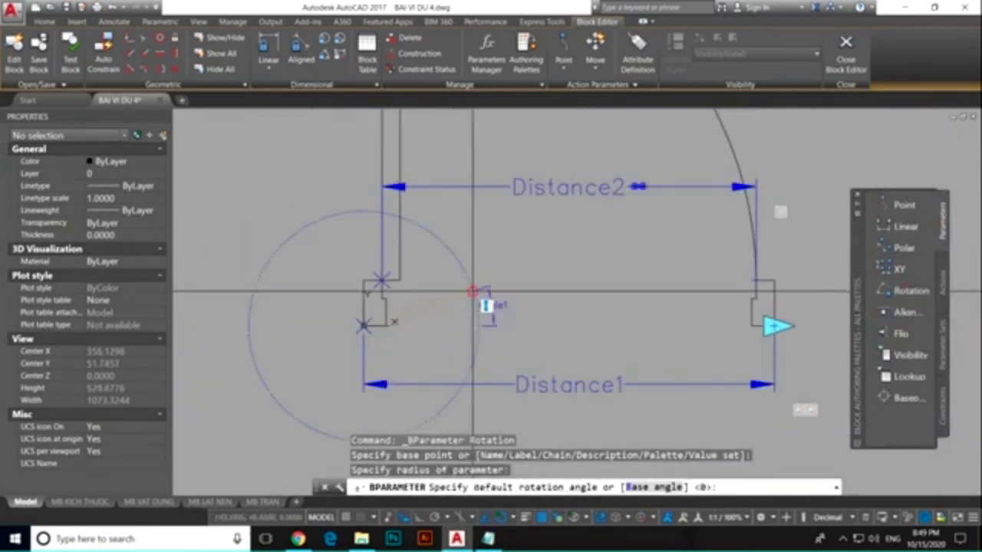
pyautogui.press('Return')
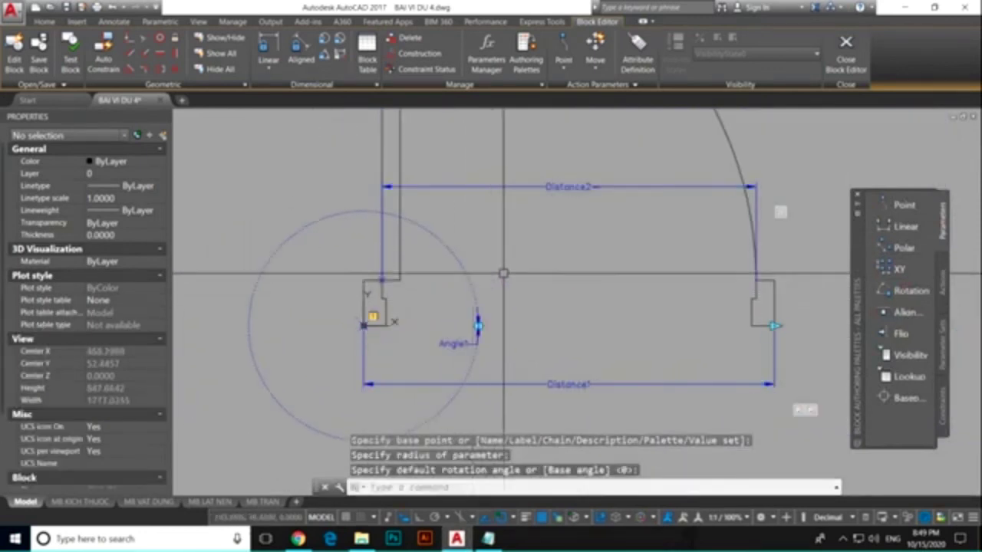
pyautogui.scroll(-3, 537, 311)
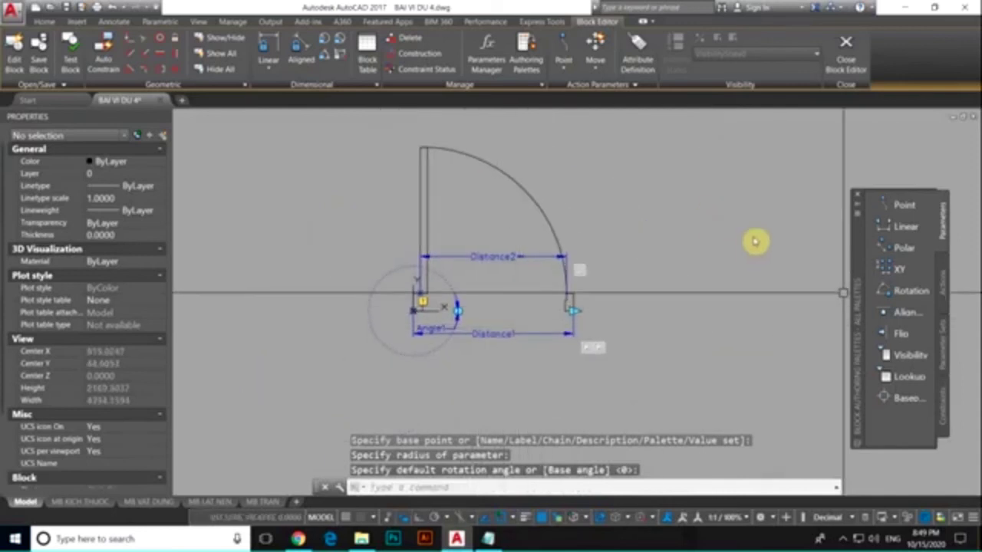
# - Add a Rotate action on Angle1, selecting the door leaf and arc with ALL plus a crossing window
pyautogui.click(944, 288)
pyautogui.click(907, 290)
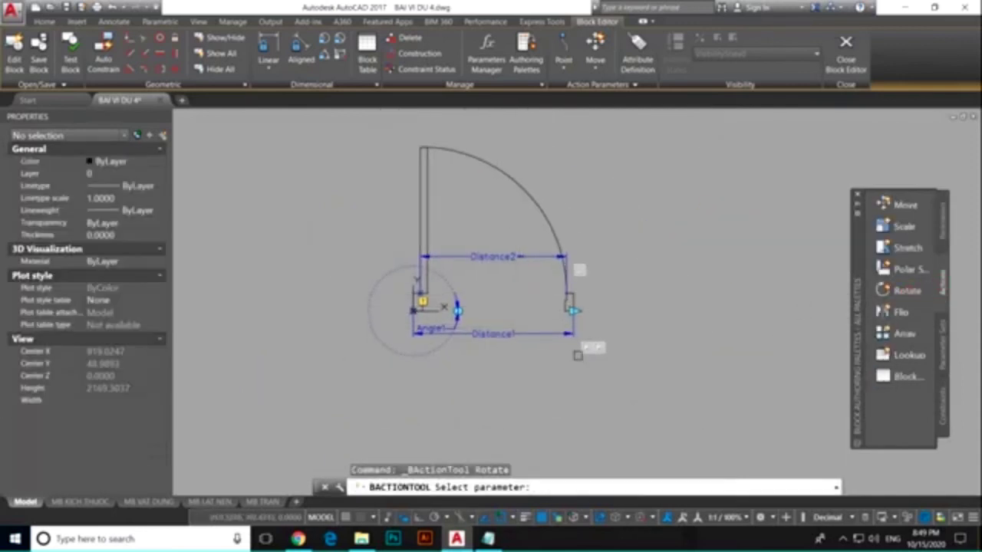
pyautogui.scroll(2, 422, 320)
pyautogui.scroll(2, 459, 293)
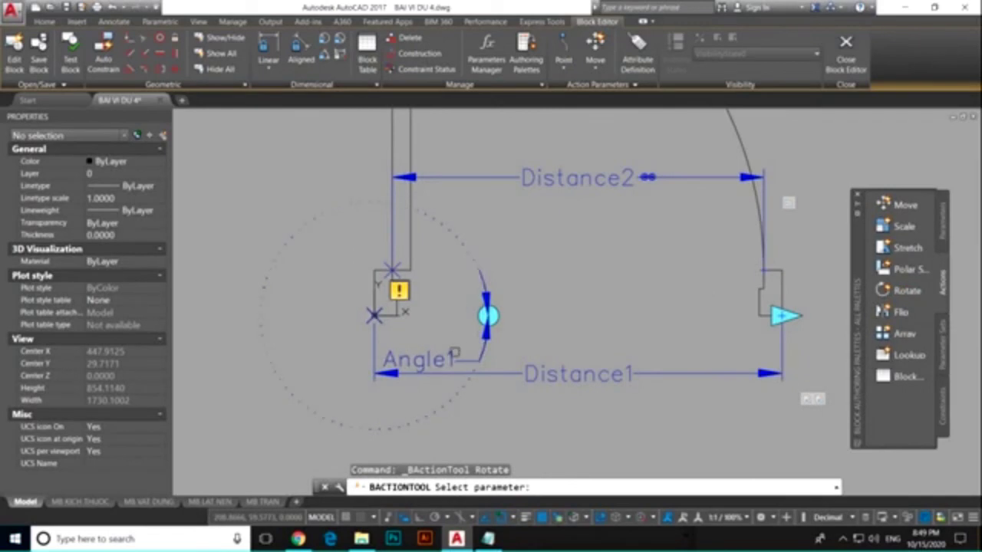
pyautogui.click(435, 363)
pyautogui.scroll(-4, 429, 327)
pyautogui.write('ALL')
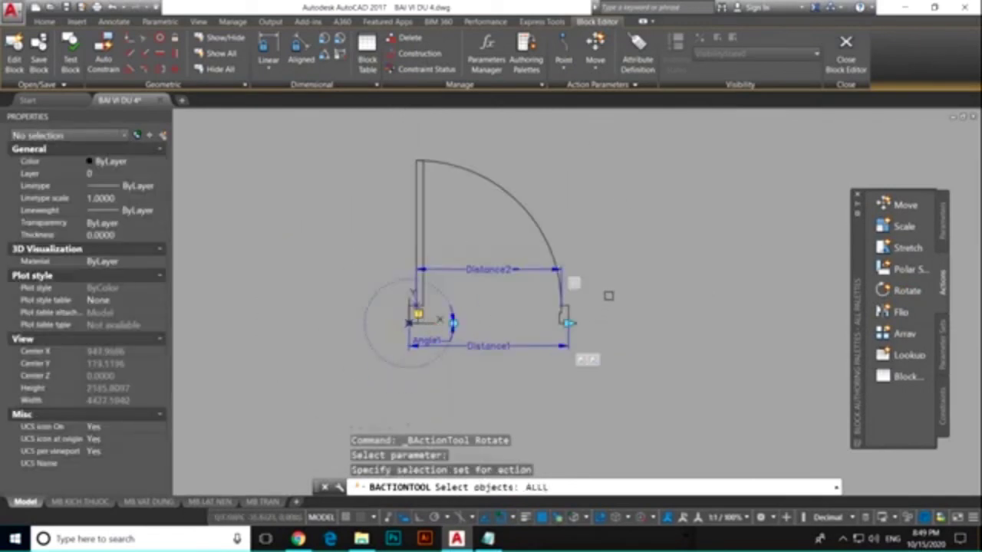
pyautogui.press('Return')
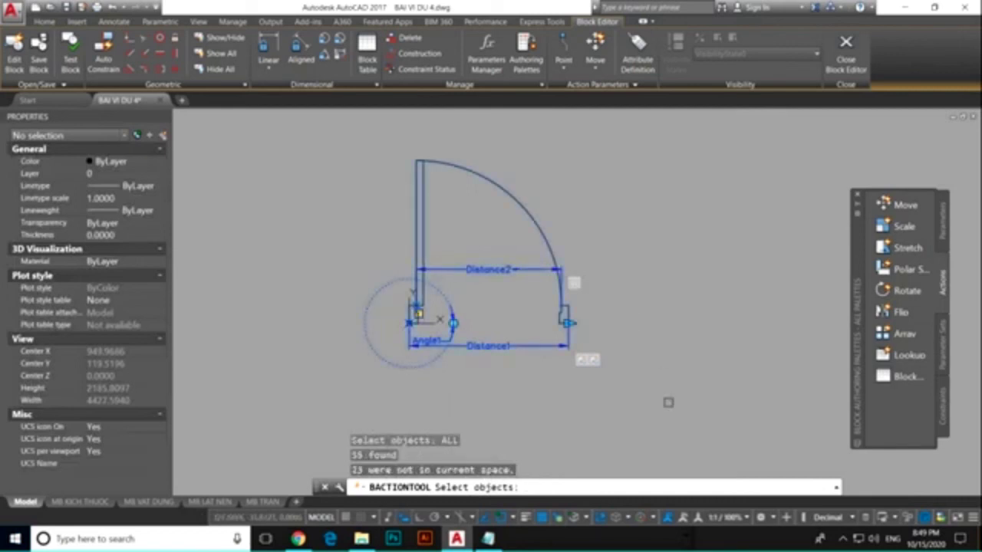
pyautogui.click(669, 402)
pyautogui.click(296, 138)
pyautogui.press('Return')
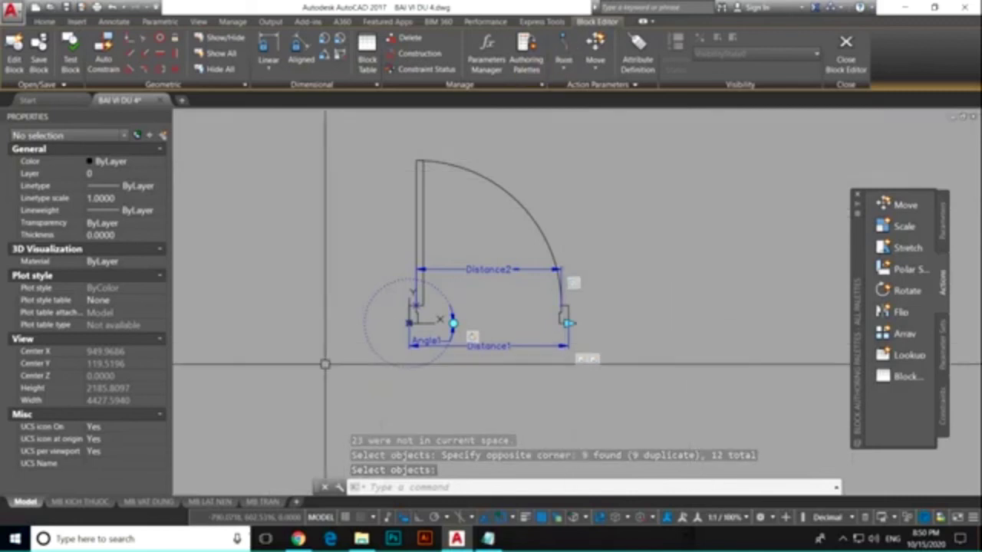
# - Select Angle1 and change its angle type from Increment to List in Properties
pyautogui.click(413, 285)
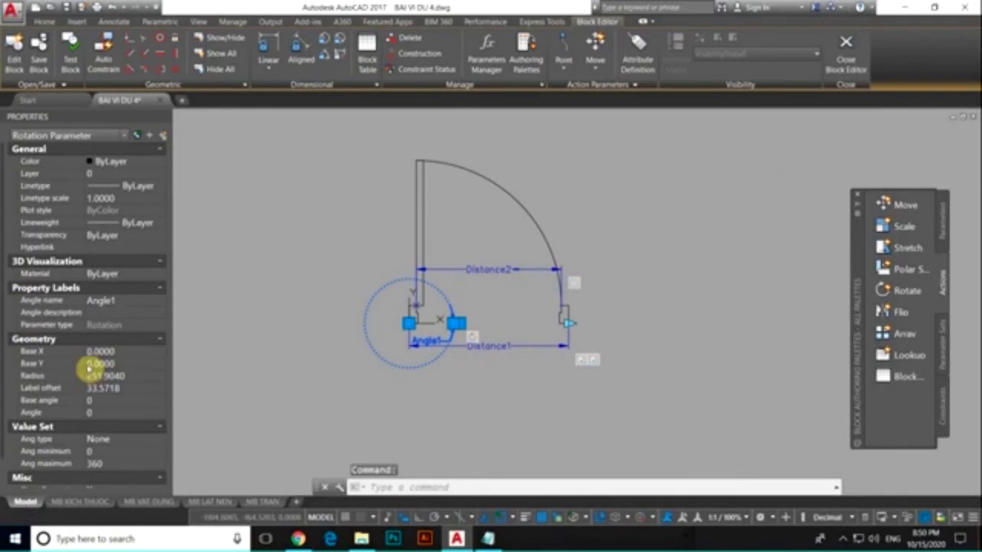
pyautogui.scroll(-1, 91, 368)
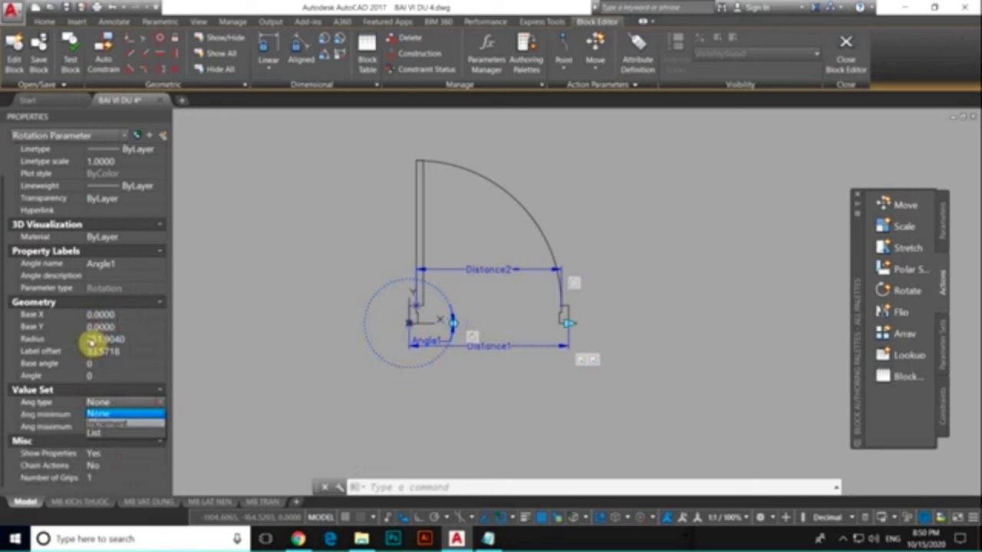
pyautogui.click(114, 423)
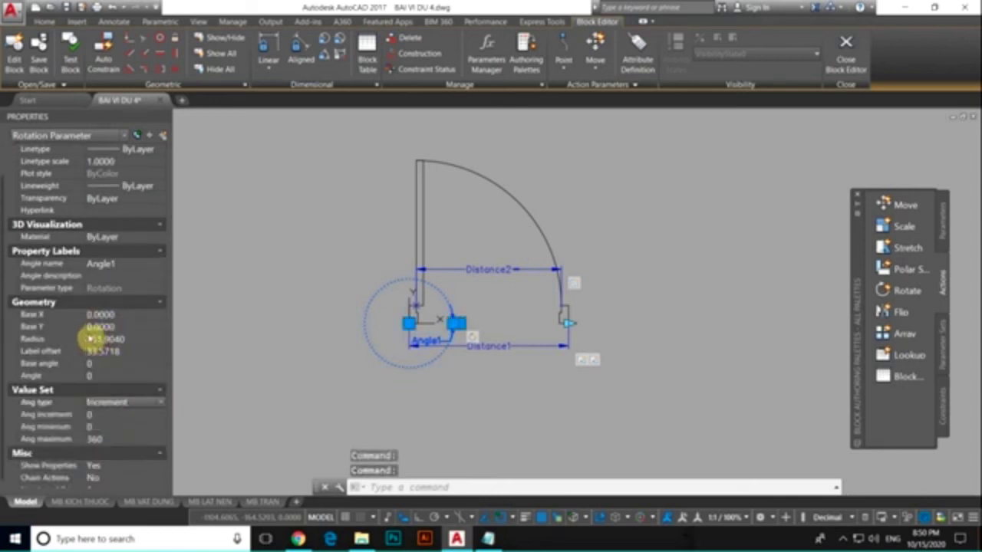
pyautogui.click(106, 414)
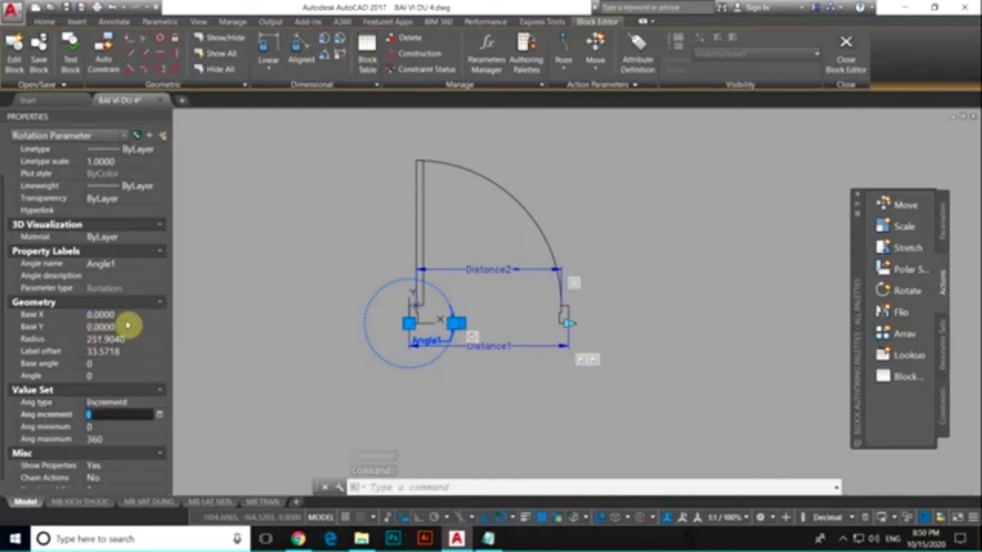
pyautogui.hotkey('ctrl', '8')
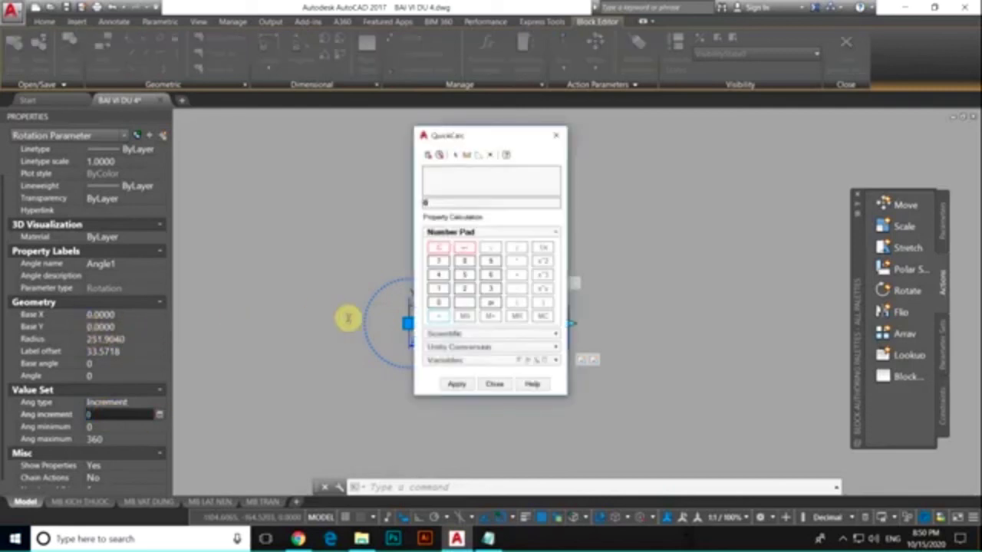
pyautogui.click(495, 384)
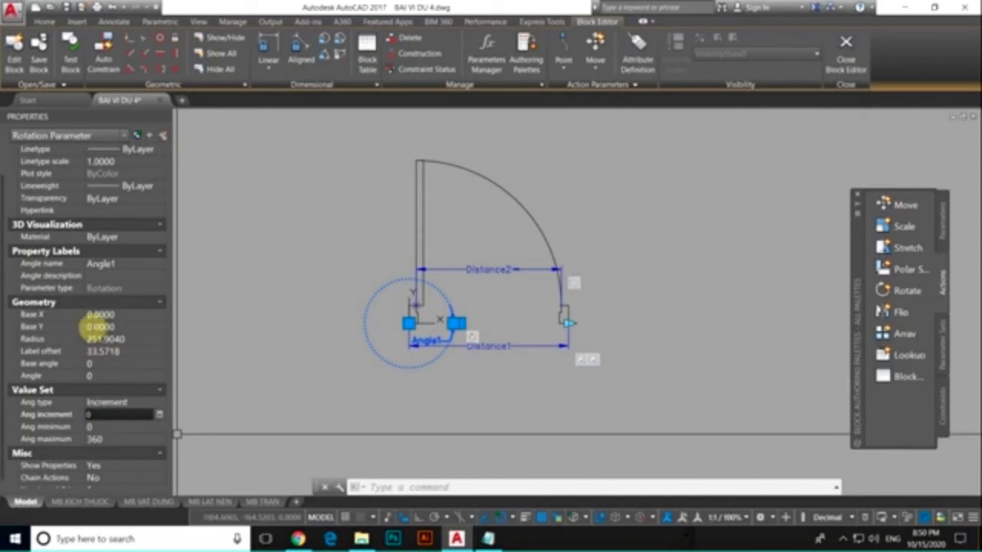
pyautogui.press('Return')
pyautogui.click(103, 433)
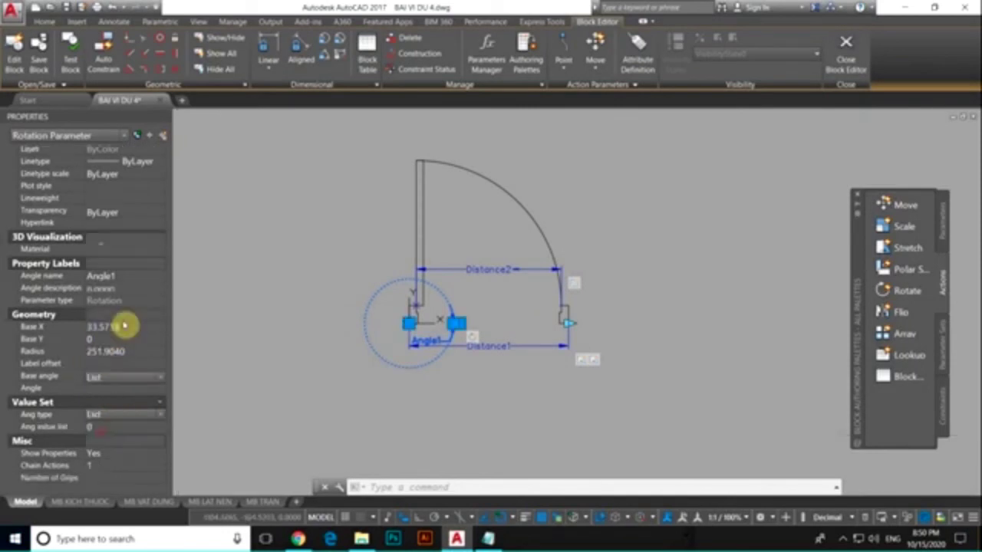
pyautogui.click(162, 427)
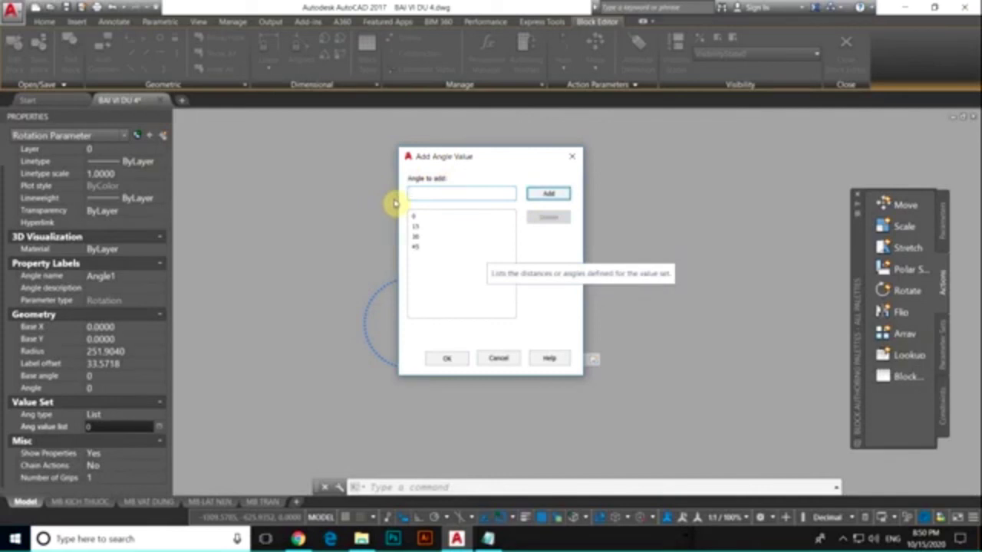
# - Complete Angle1's list as 0, 15, 30, 45, 60, 75, 90 and confirm it
pyautogui.write('6')
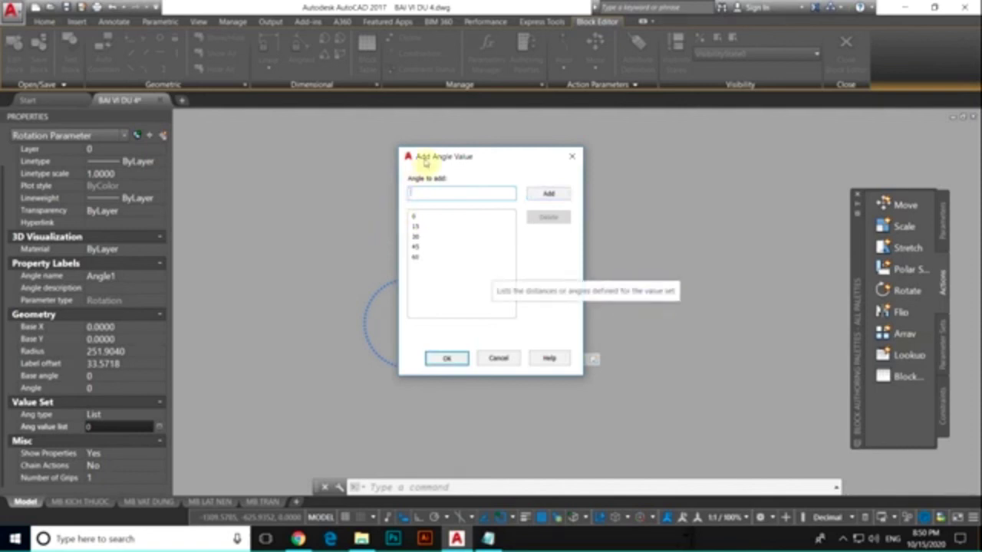
pyautogui.write('75')
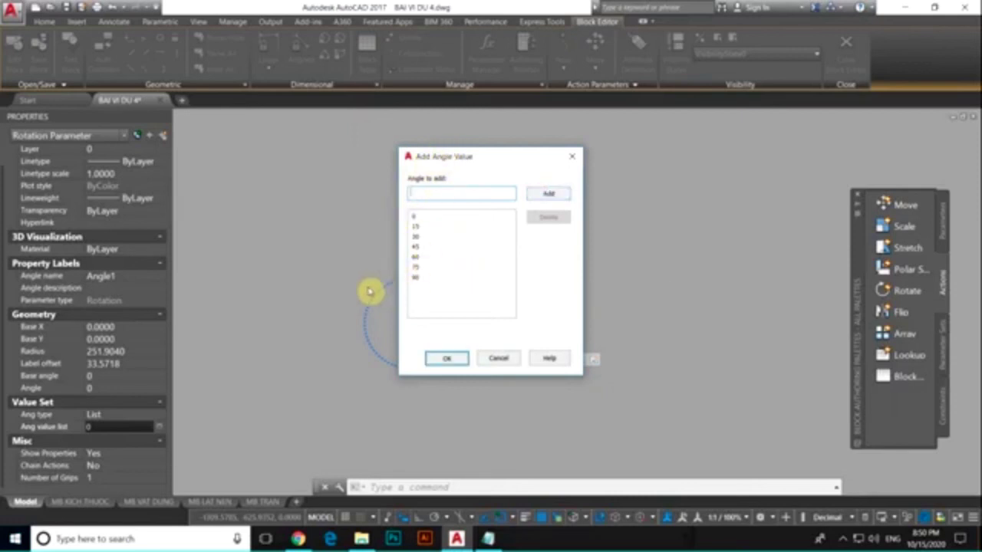
pyautogui.click(446, 358)
pyautogui.click(845, 46)
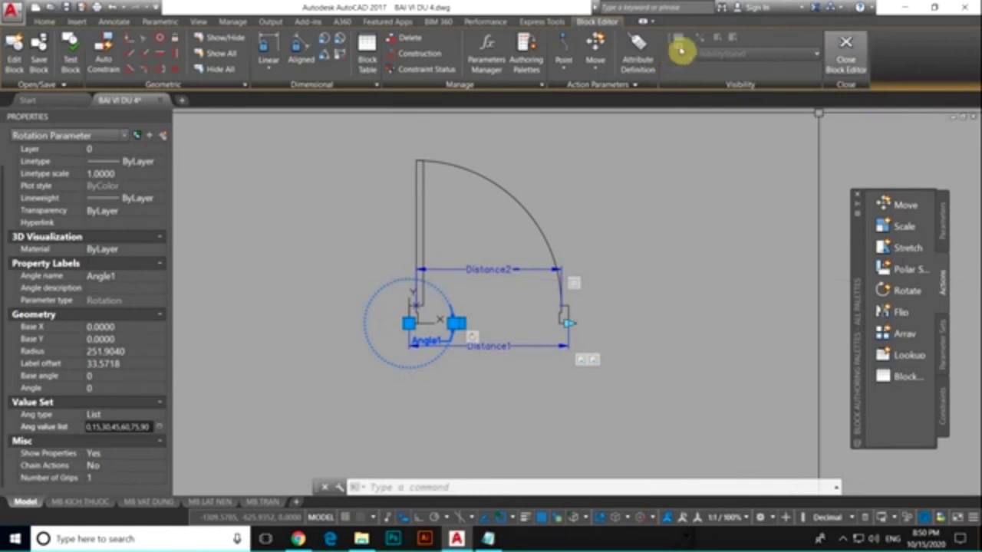
# - Save the block changes and step the placed door's width grip through its listed widths
pyautogui.click(429, 245)
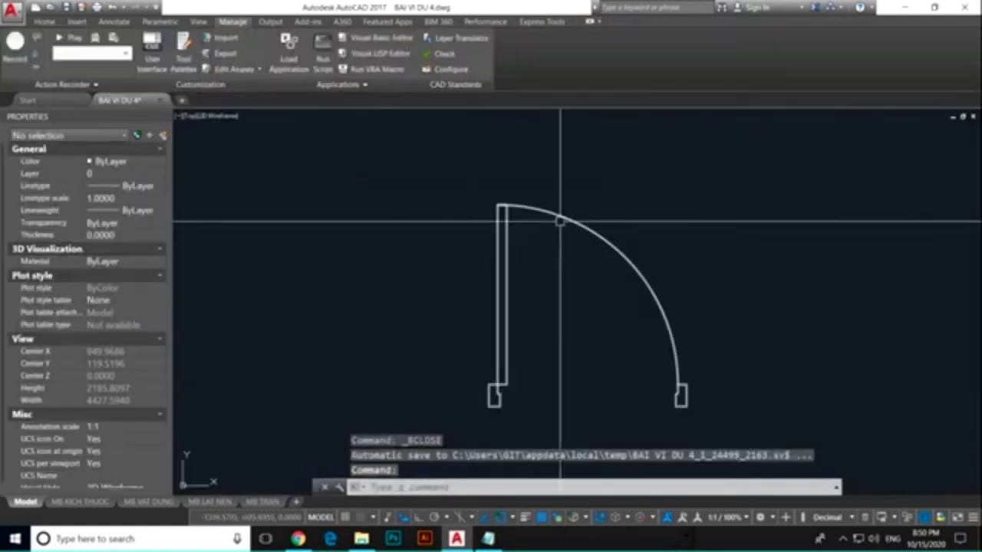
pyautogui.moveTo(548, 241); pyautogui.dragTo(368, 275, button='middle')
pyautogui.click(325, 261)
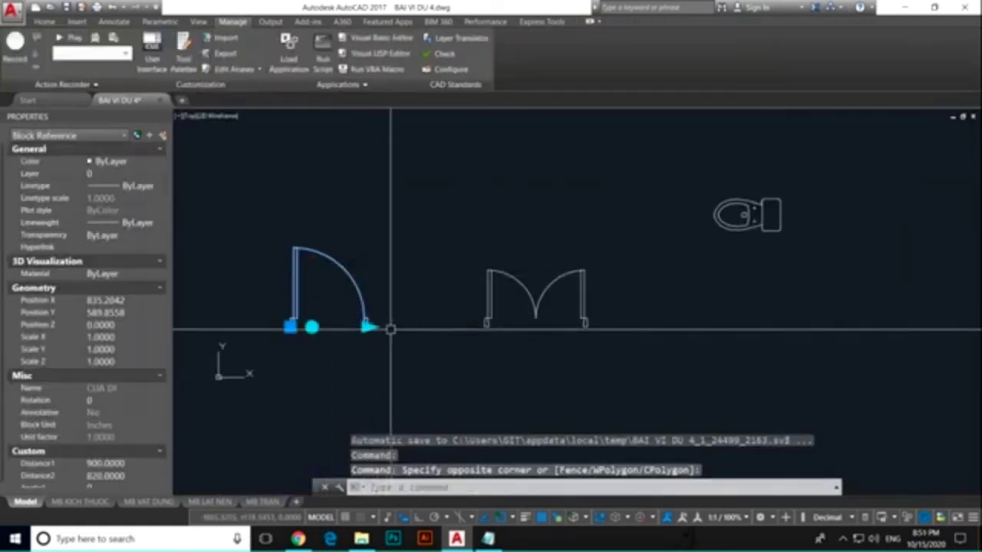
pyautogui.click(368, 328)
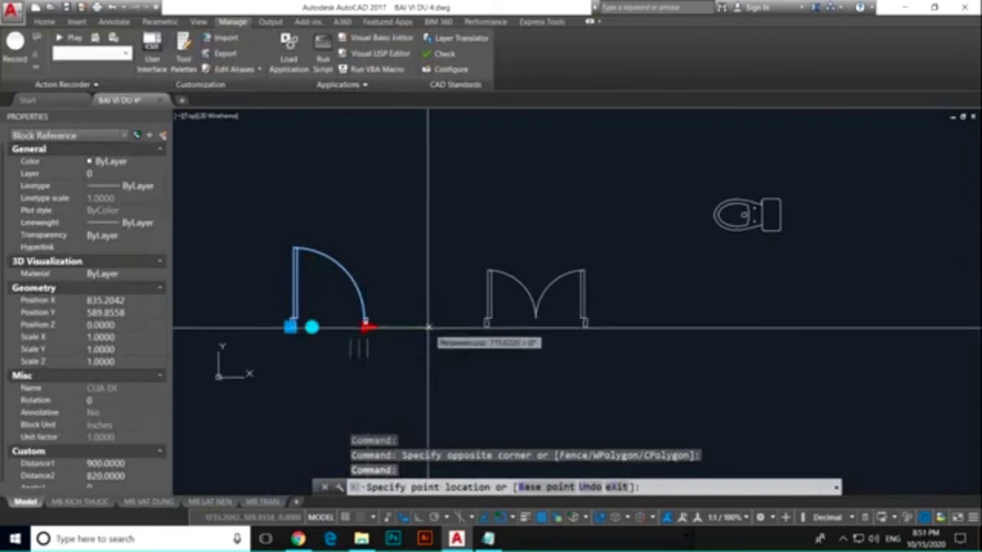
pyautogui.scroll(2, 376, 323)
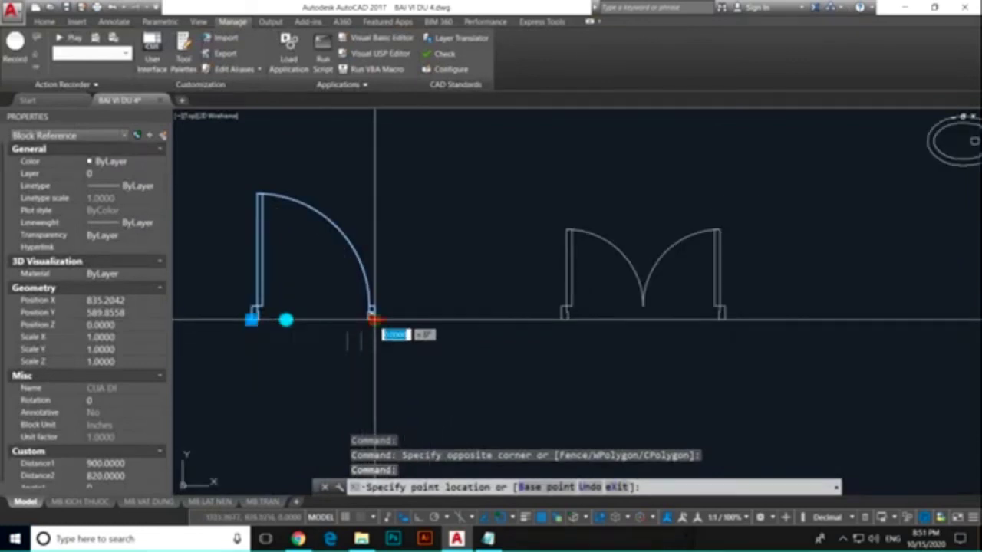
pyautogui.click(358, 320)
pyautogui.click(356, 319)
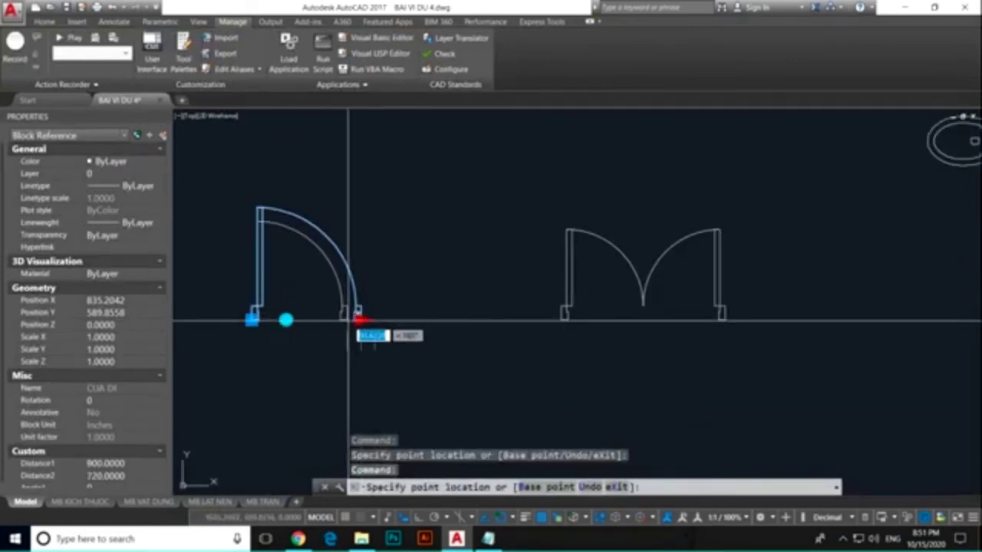
pyautogui.click(349, 321)
pyautogui.click(346, 319)
pyautogui.click(362, 320)
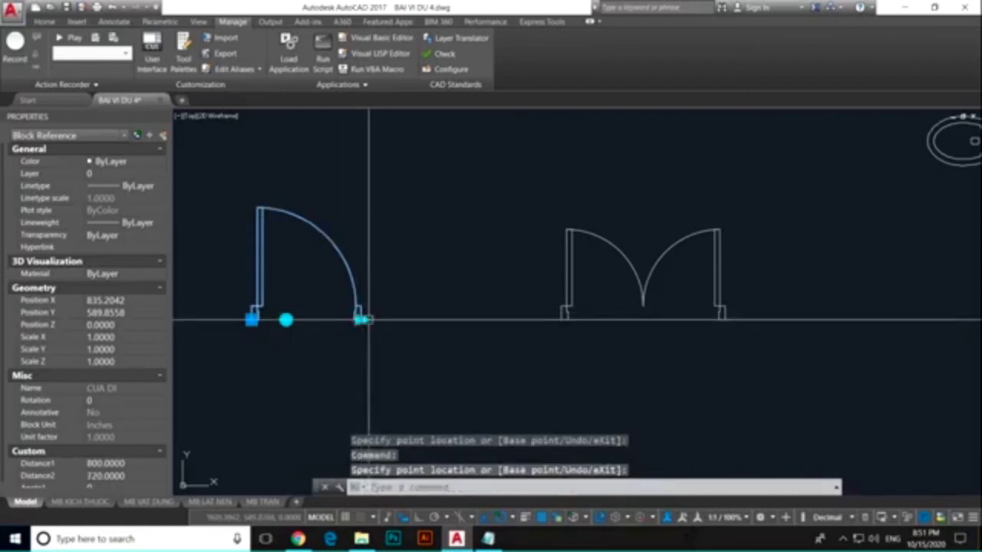
pyautogui.scroll(-2, 369, 319)
pyautogui.press('Escape')
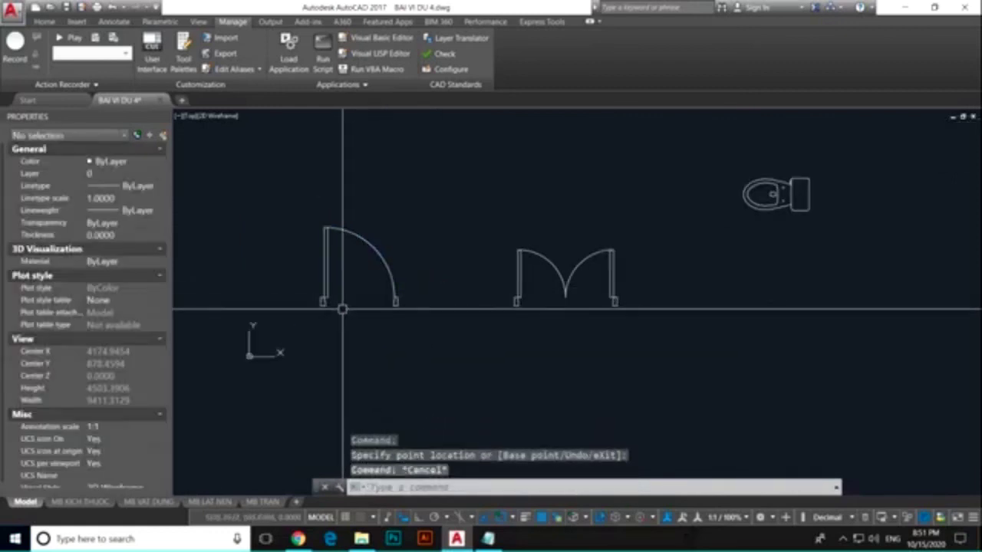
# - Rotate the placed door through its listed angles, returning it upright at 0°
pyautogui.click(382, 248)
pyautogui.click(342, 306)
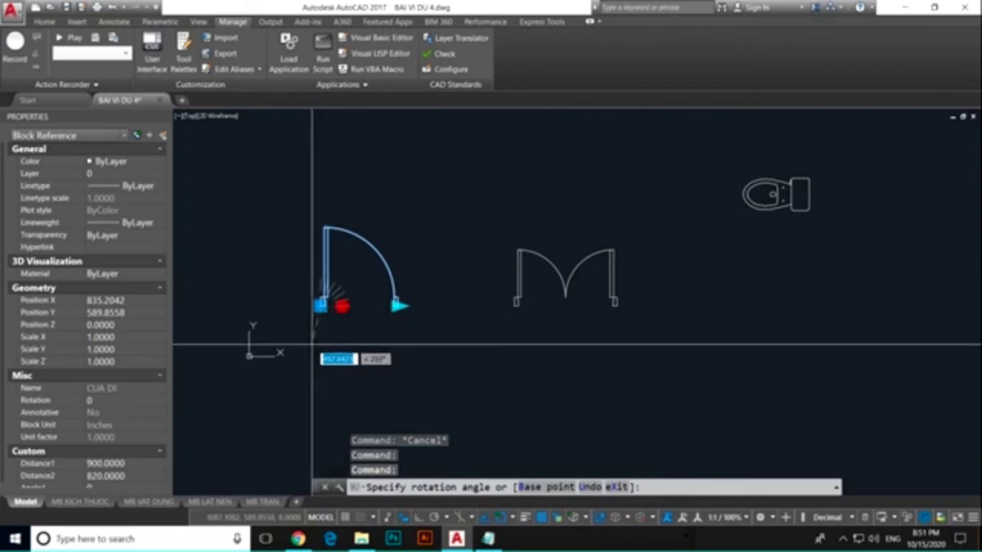
pyautogui.scroll(2, 345, 295)
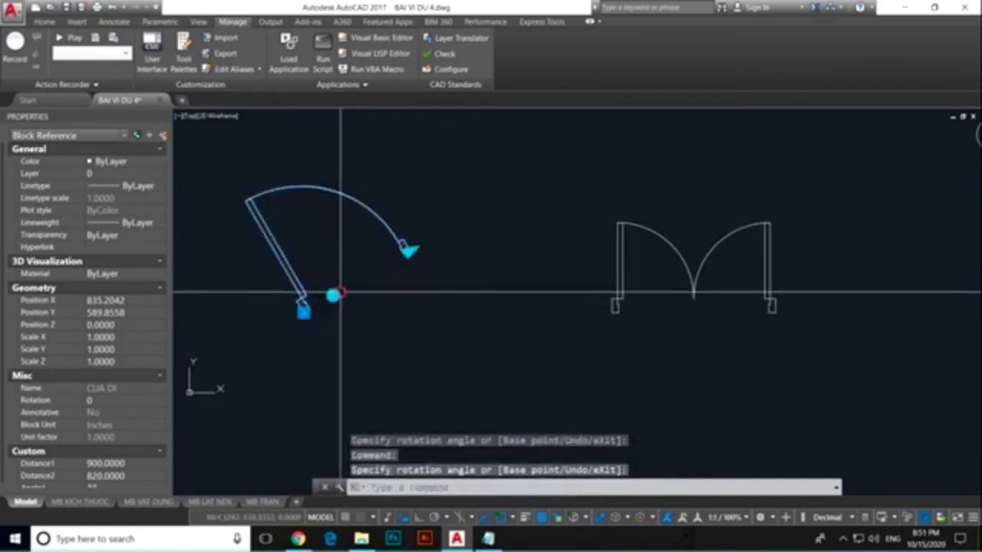
pyautogui.click(331, 293)
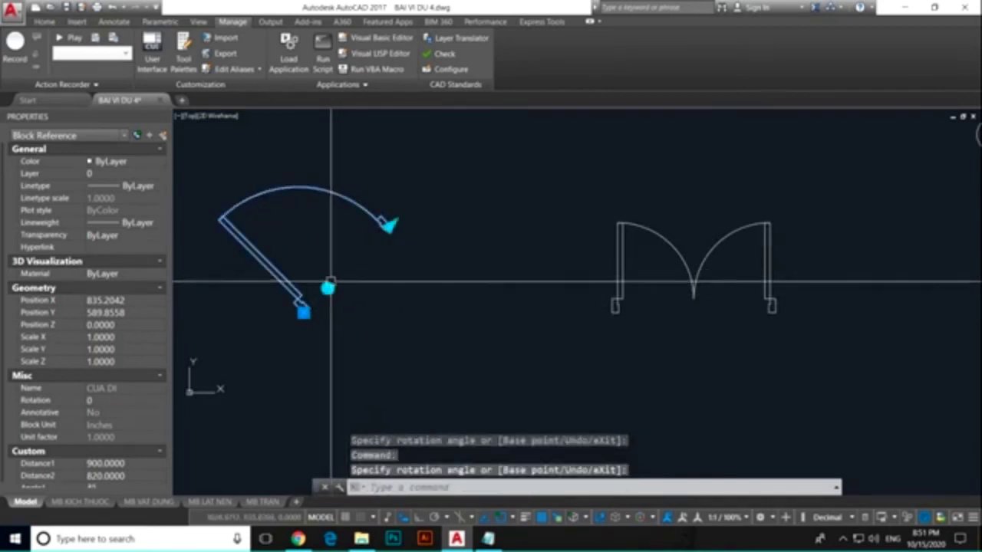
pyautogui.click(328, 285)
pyautogui.click(310, 264)
pyautogui.click(311, 278)
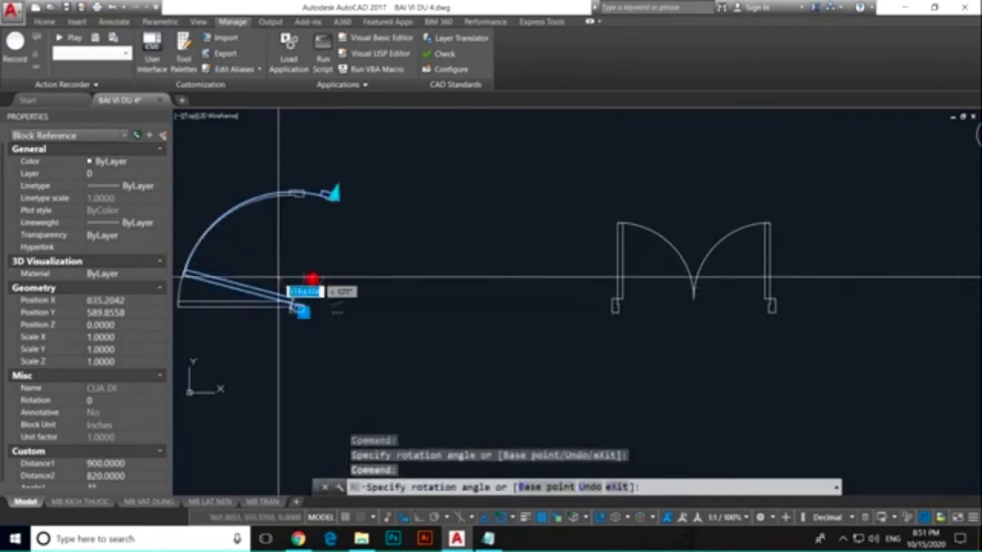
pyautogui.click(304, 279)
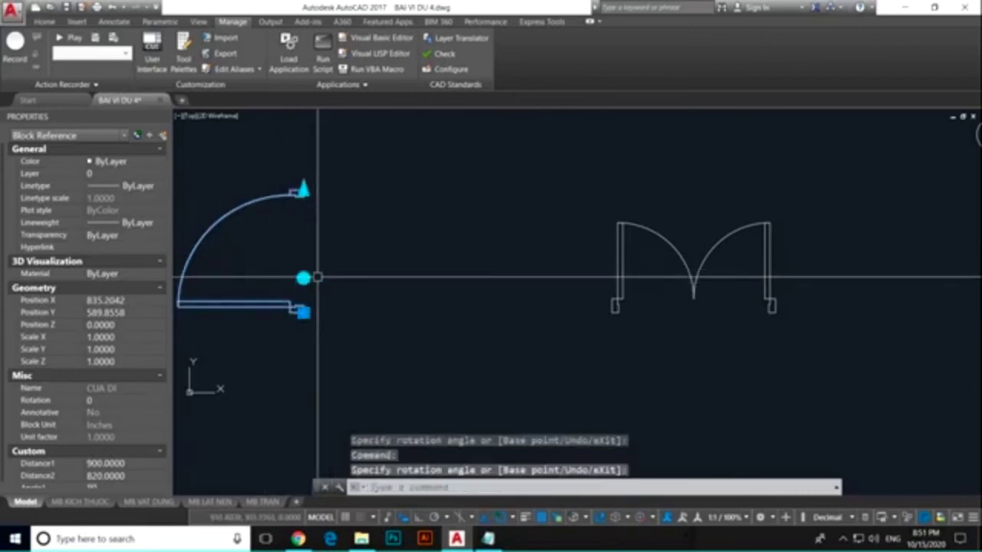
pyautogui.click(305, 279)
pyautogui.click(363, 311)
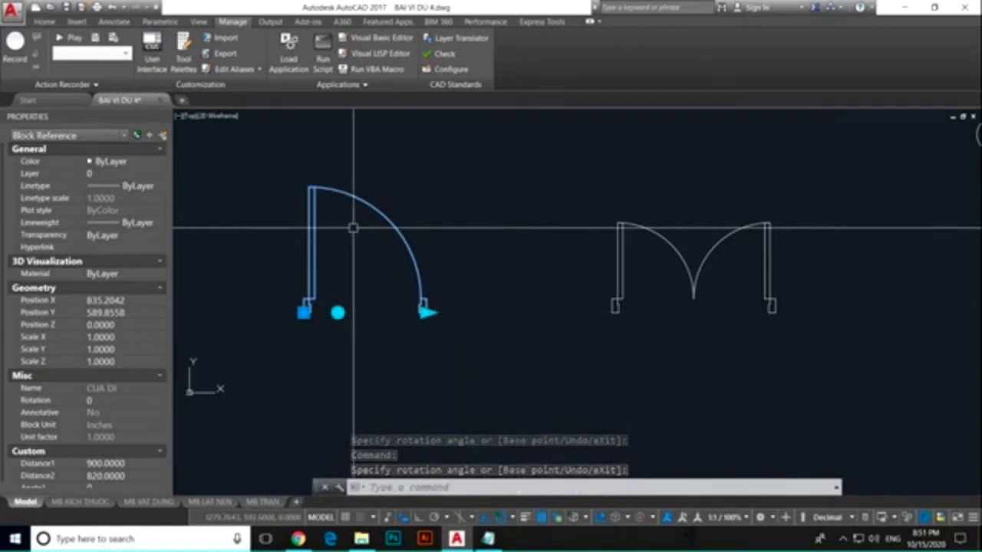
pyautogui.click(337, 312)
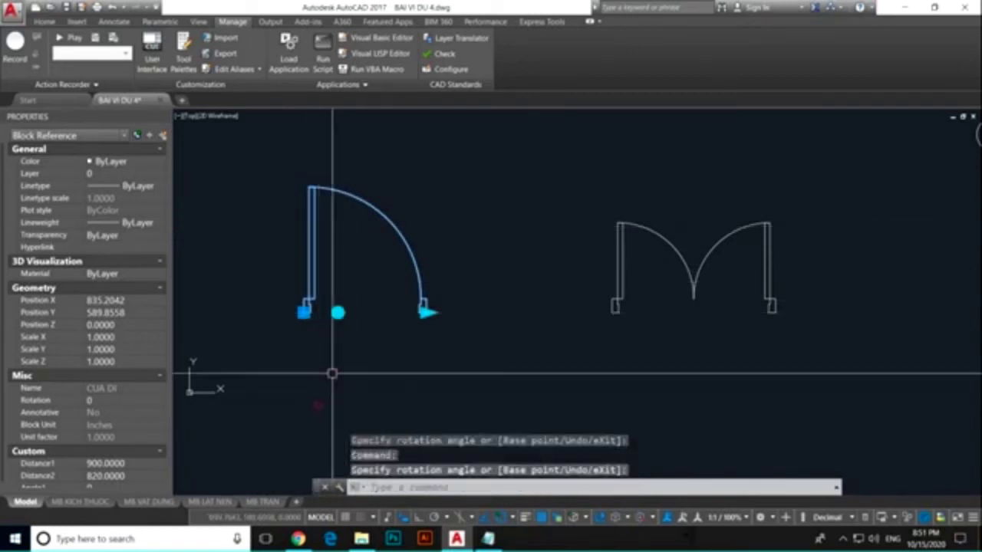
pyautogui.press('Escape')
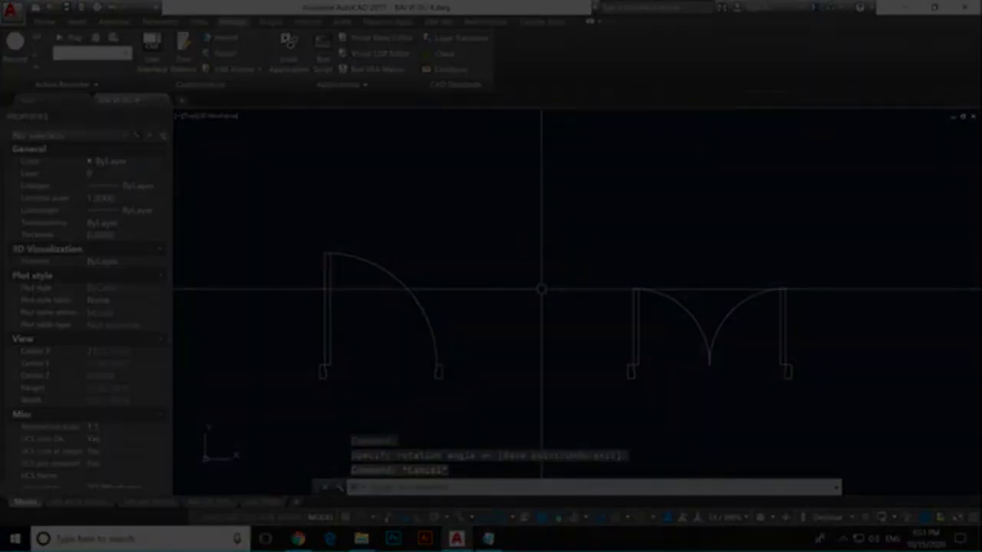